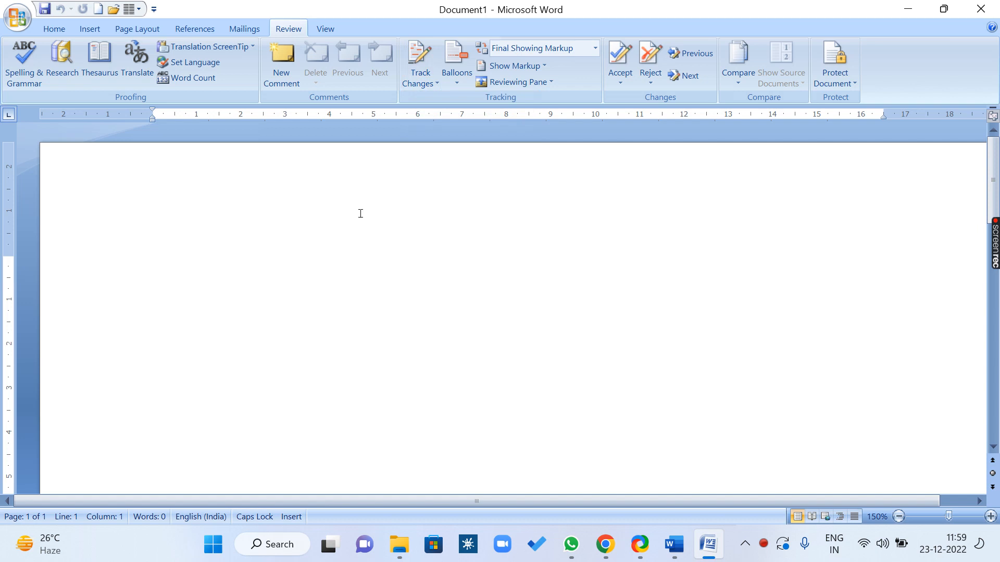
# Fill the blank document with three sample paragraphs using =RAND()
pyautogui.write('=RAND')
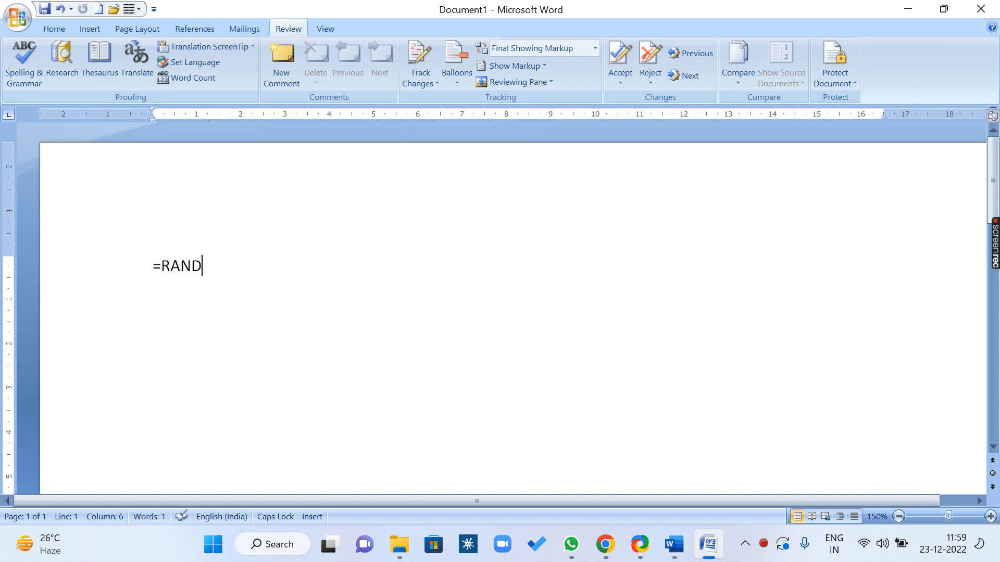
pyautogui.write('()')
pyautogui.press('Return')
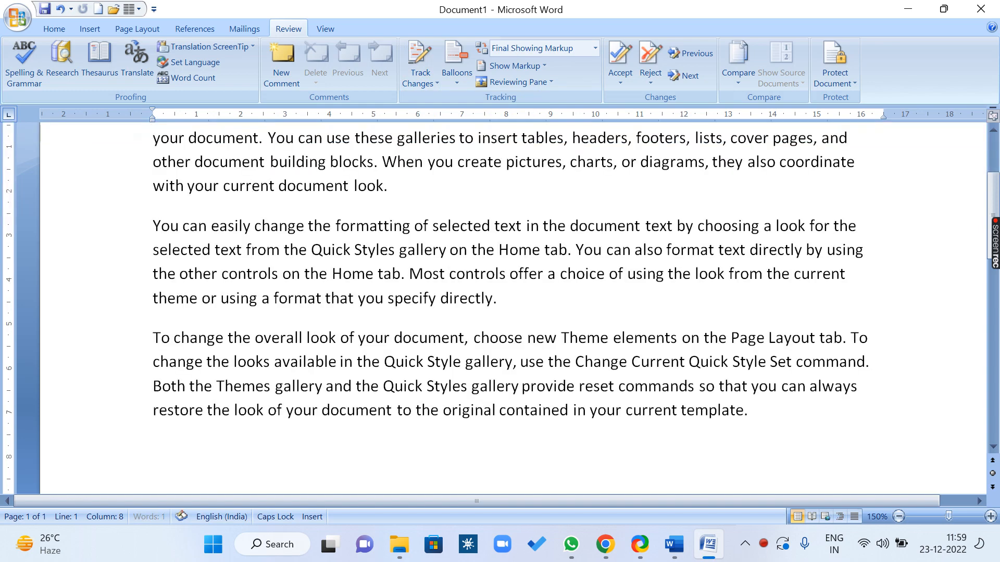
pyautogui.scroll(3, 449, 221)
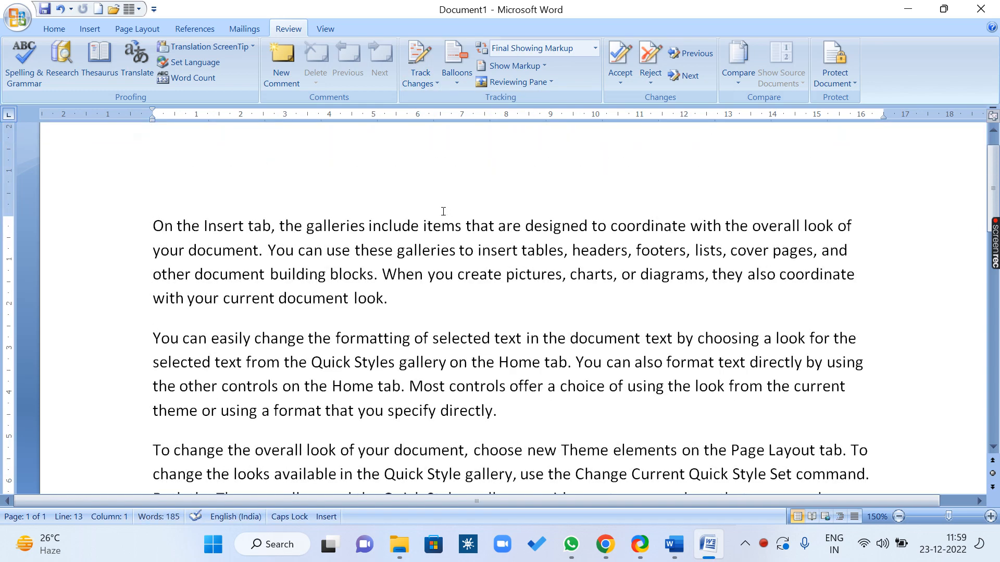
# Save the document as USMAN.docx, then select text across the first two paragraphs
pyautogui.hotkey('ctrl', 's')
pyautogui.write('SUMA')
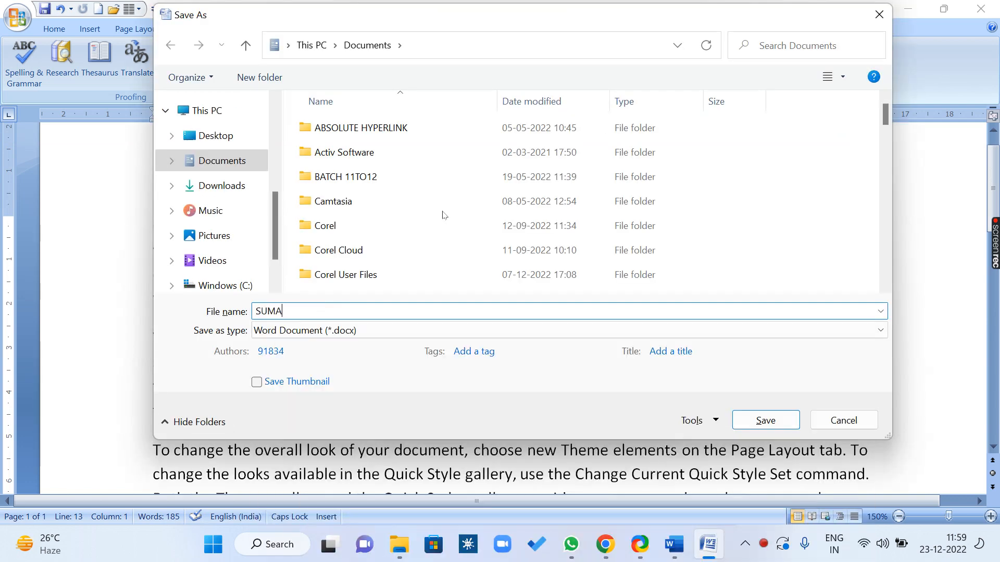
pyautogui.press('BackSpace')
pyautogui.press('BackSpace')
pyautogui.press('BackSpace')
pyautogui.press('BackSpace')
pyautogui.write('USMAN')
pyautogui.press('Return')
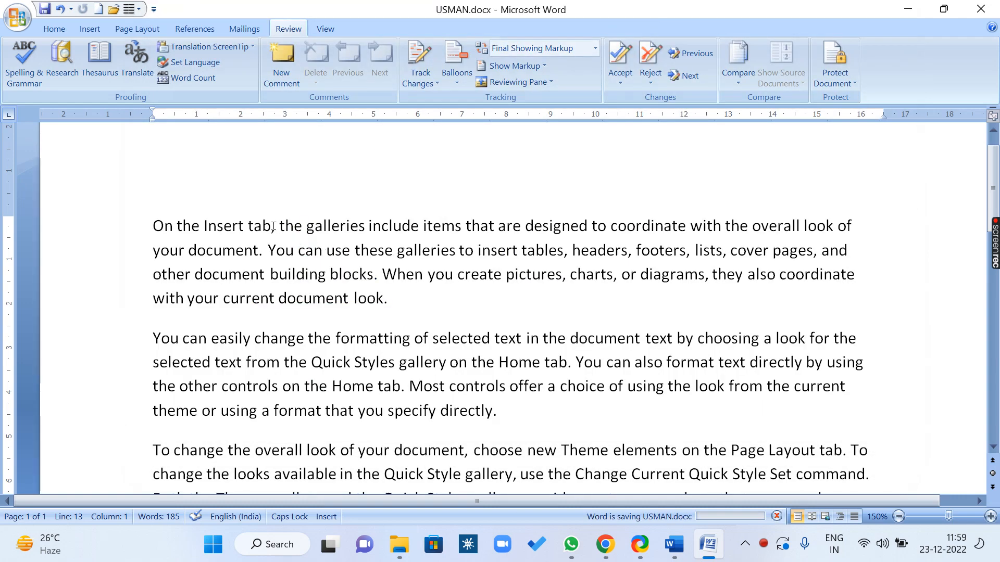
pyautogui.moveTo(276, 226); pyautogui.dragTo(493, 339)
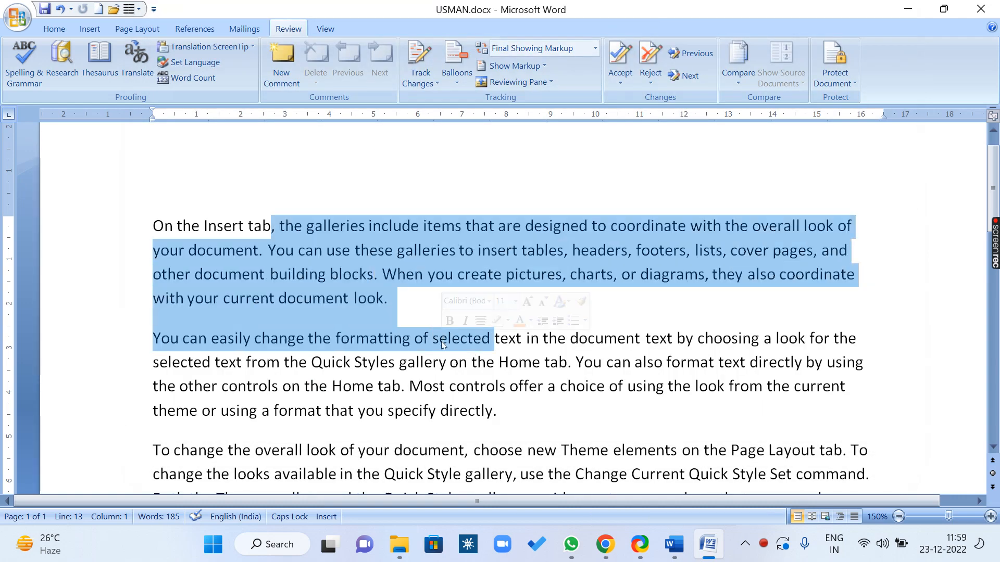
# Turn on Track Changes and open the Track Changes Options dialog from its dropdown
pyautogui.click(342, 250)
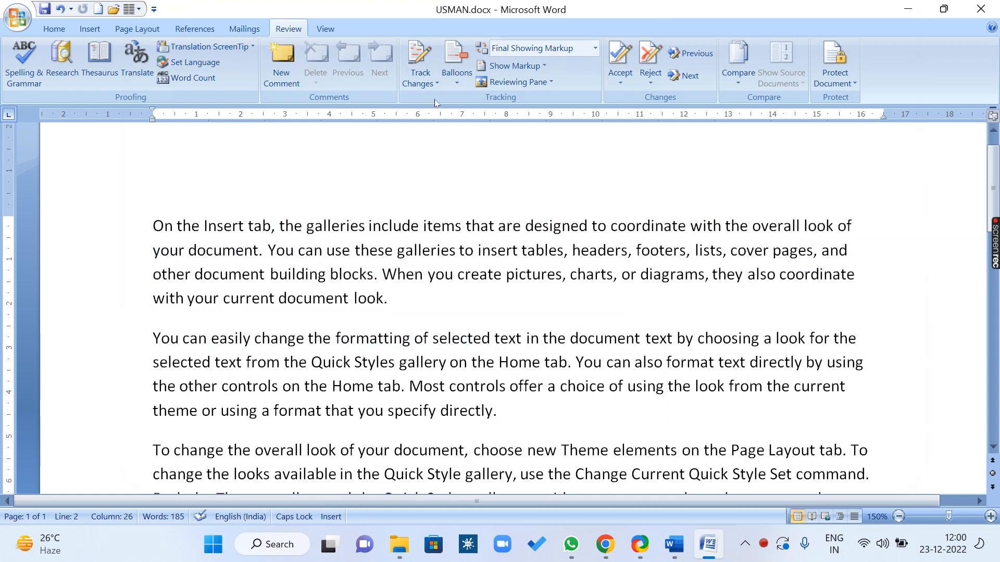
pyautogui.click(428, 84)
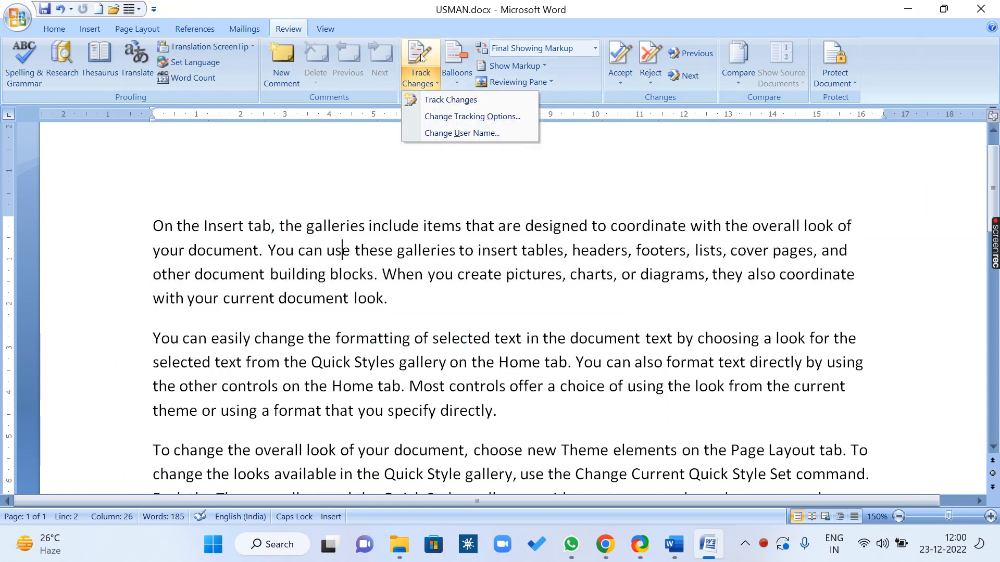
pyautogui.click(422, 57)
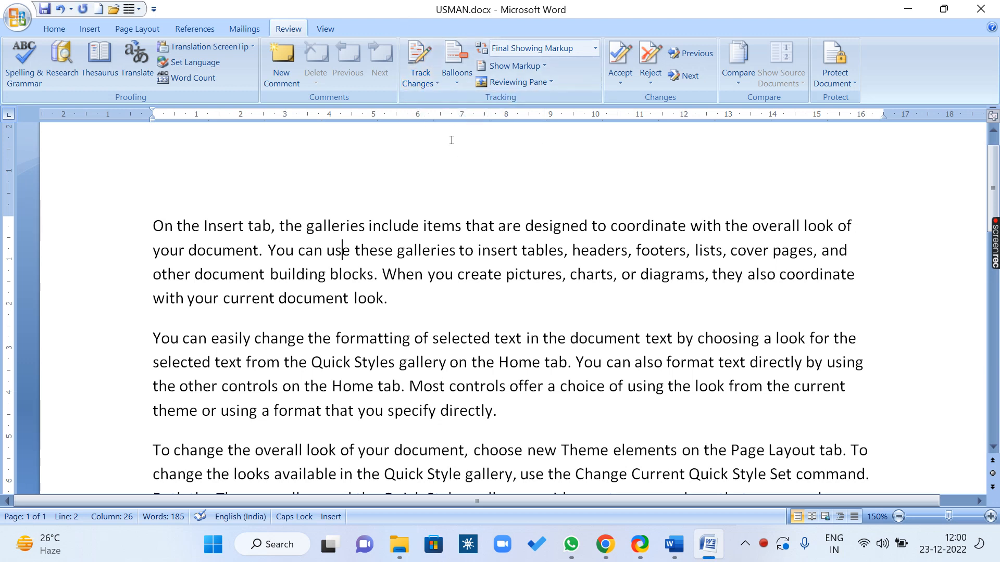
pyautogui.click(430, 84)
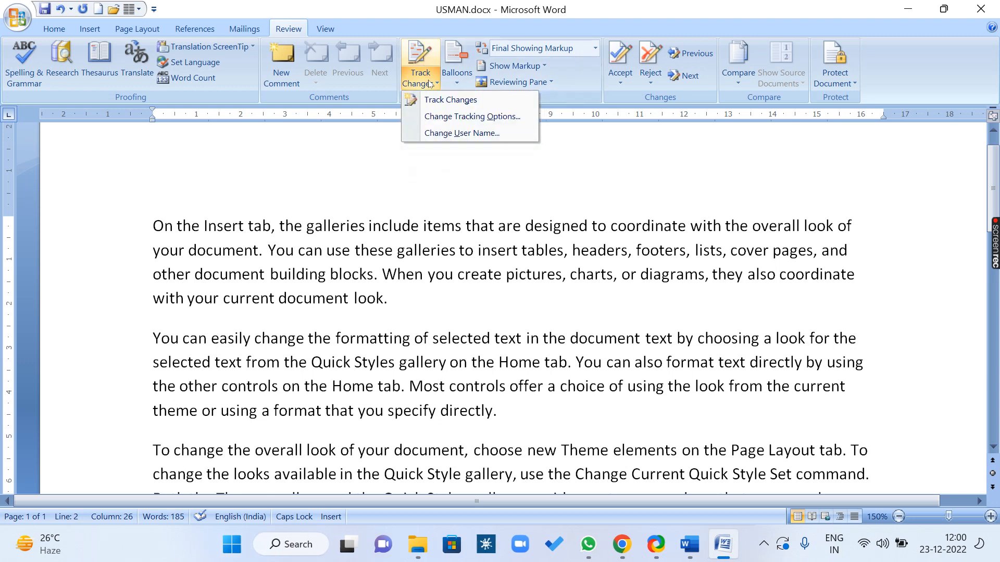
pyautogui.click(488, 117)
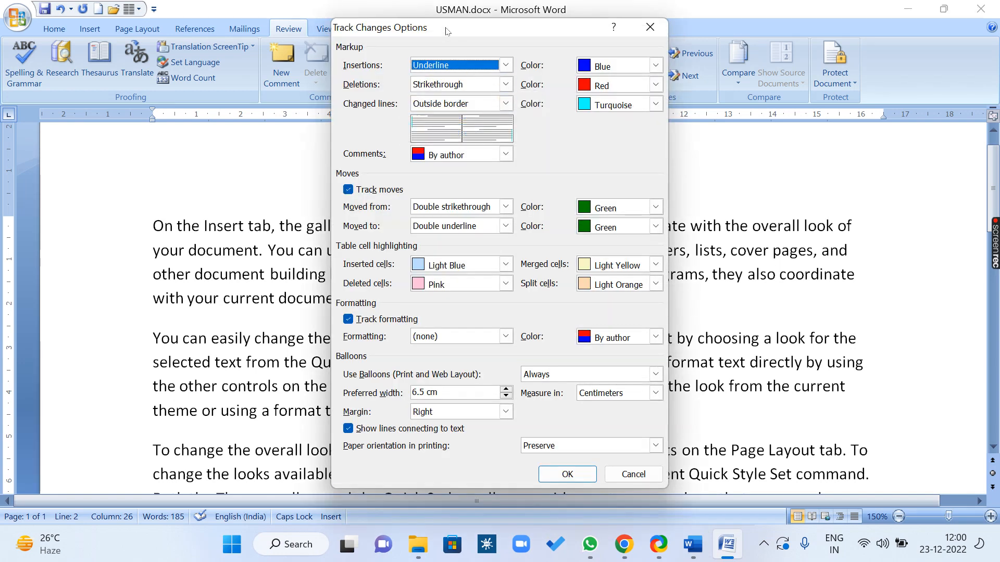
# In Track Changes Options, set Insertions to Bold with the colour Gray-50%
pyautogui.moveTo(460, 17); pyautogui.dragTo(344, 23)
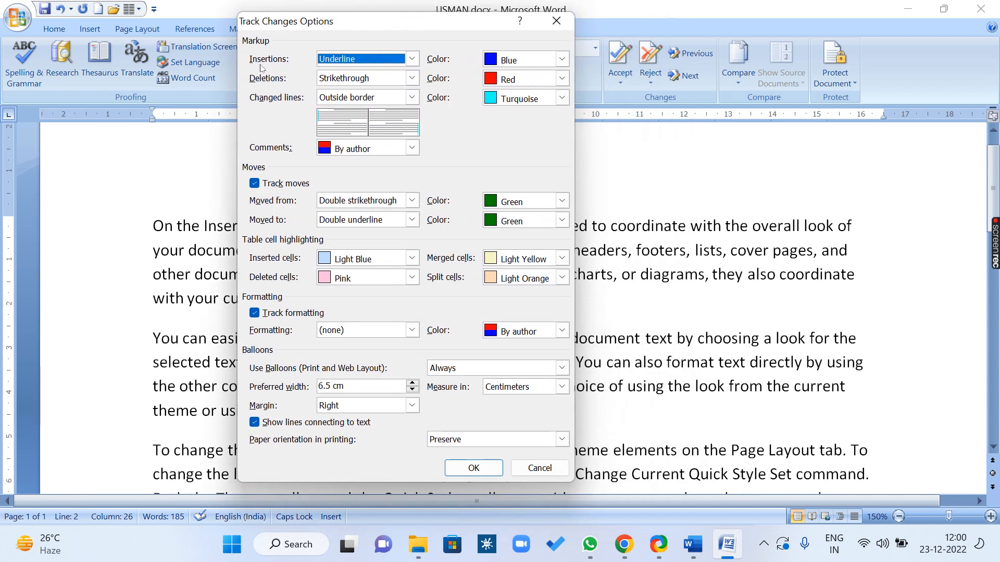
pyautogui.moveTo(335, 23); pyautogui.dragTo(367, 83)
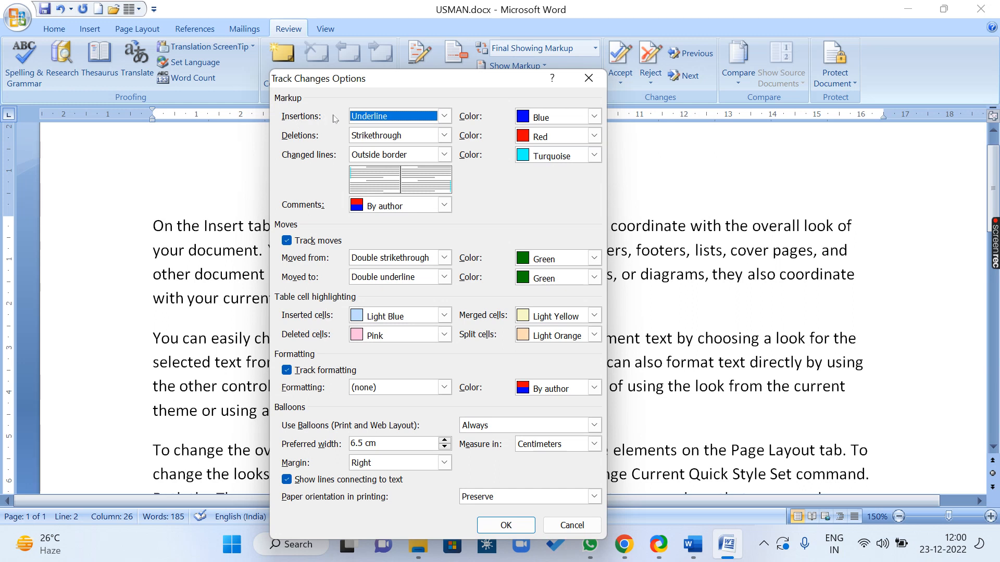
pyautogui.click(444, 116)
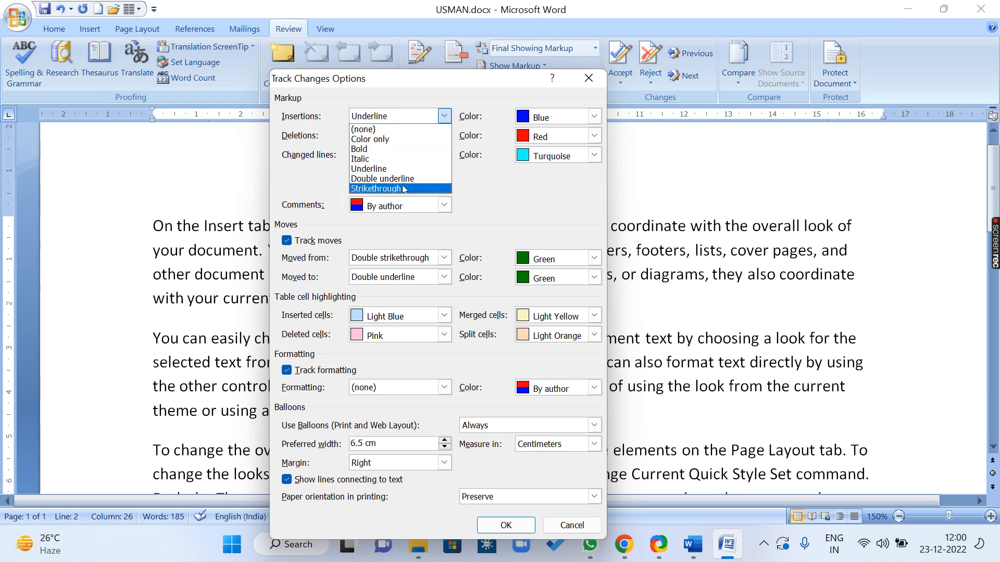
pyautogui.click(391, 149)
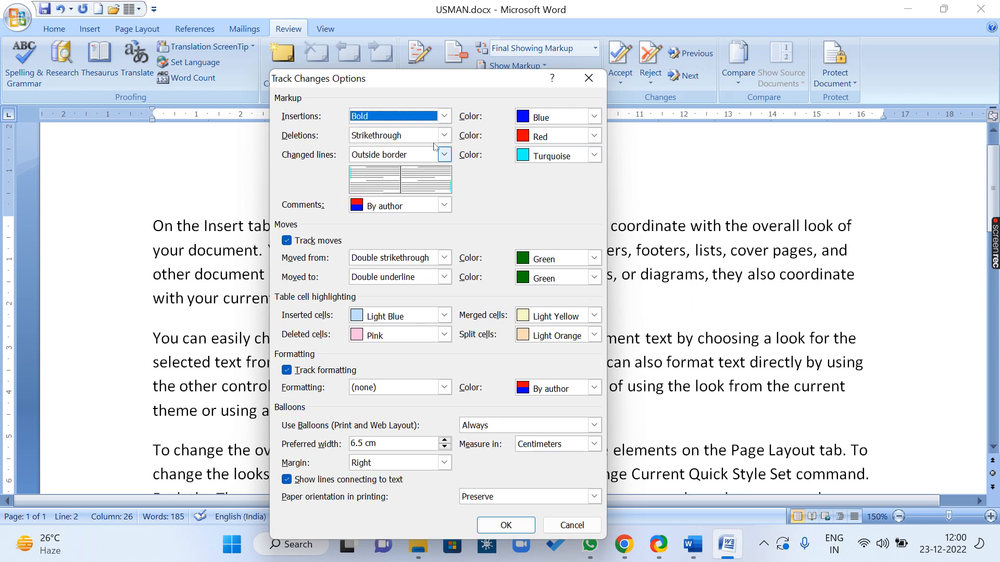
pyautogui.click(594, 117)
pyautogui.moveTo(594, 141); pyautogui.dragTo(596, 186)
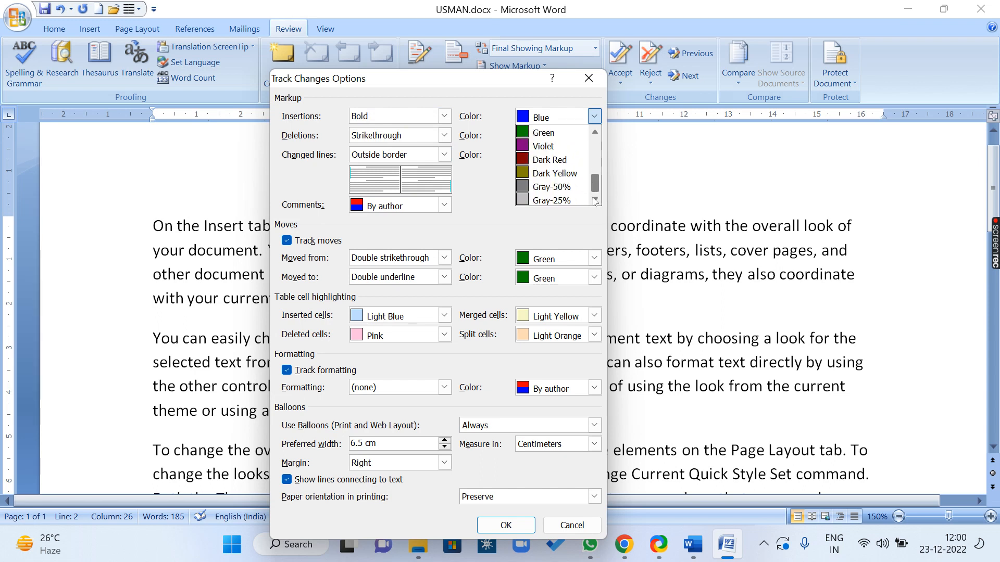
pyautogui.click(596, 133)
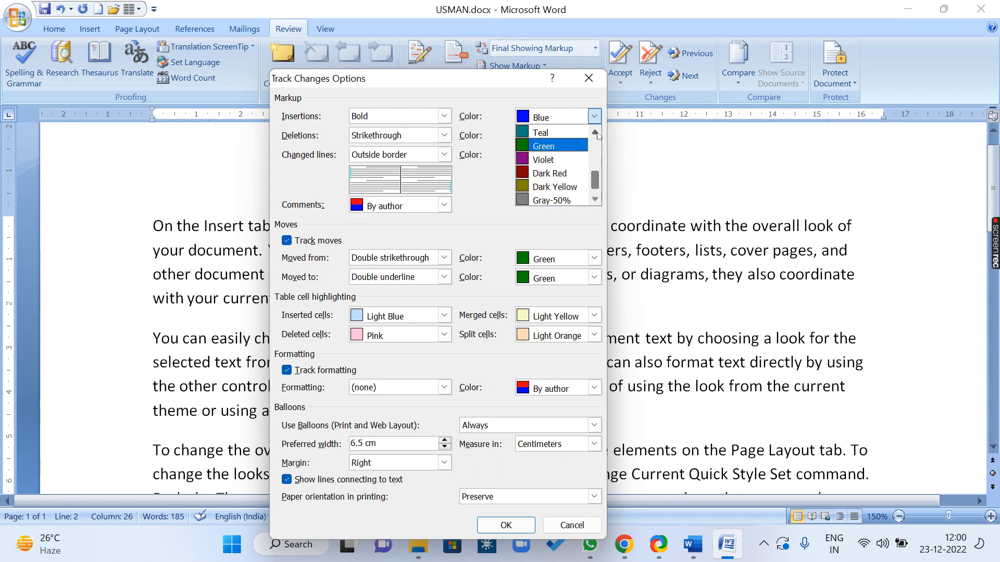
pyautogui.click(595, 132)
pyautogui.scroll(-1, 553, 187)
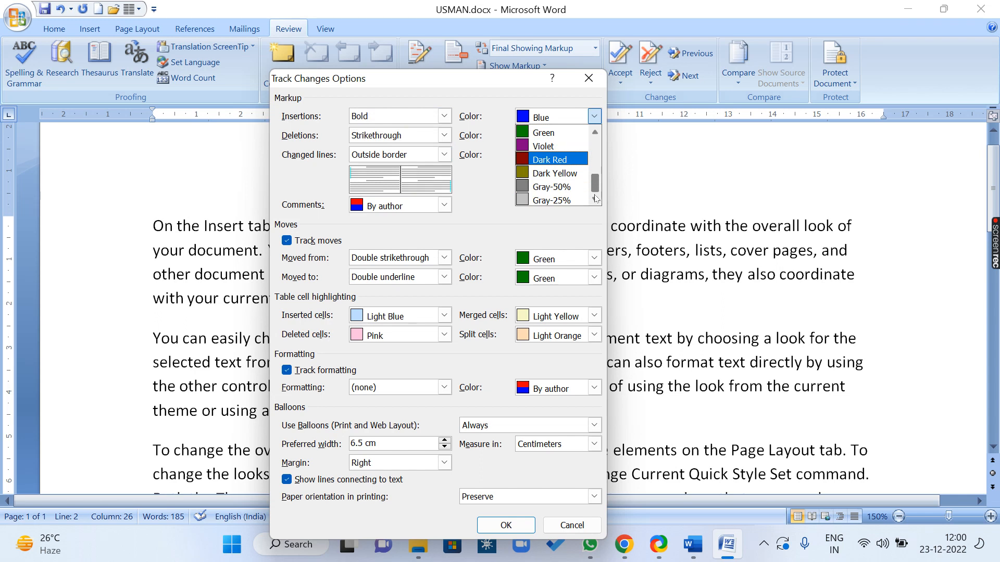
pyautogui.click(563, 187)
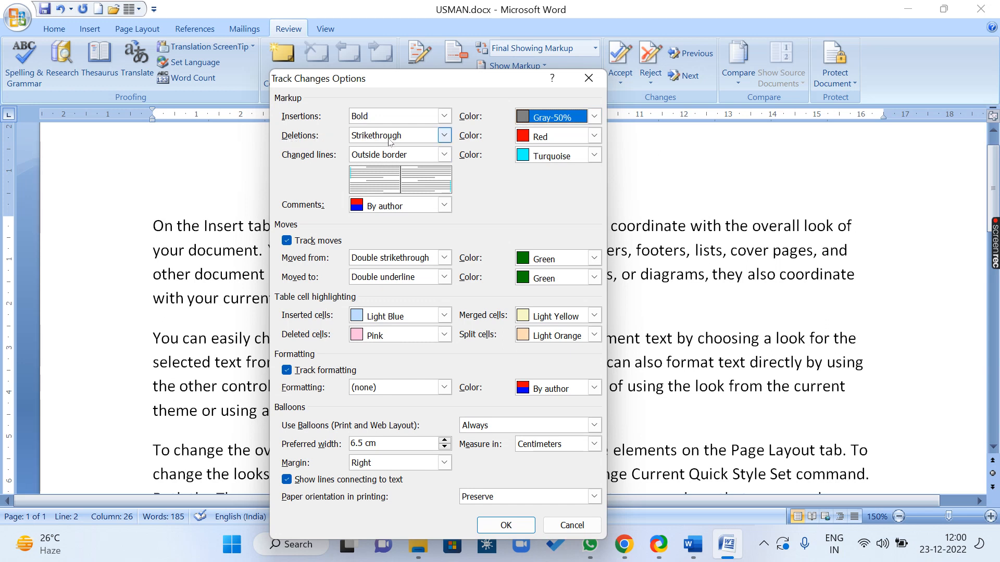
# Set Deletions to Underline in Blue and confirm the tracking options with OK
pyautogui.click(445, 135)
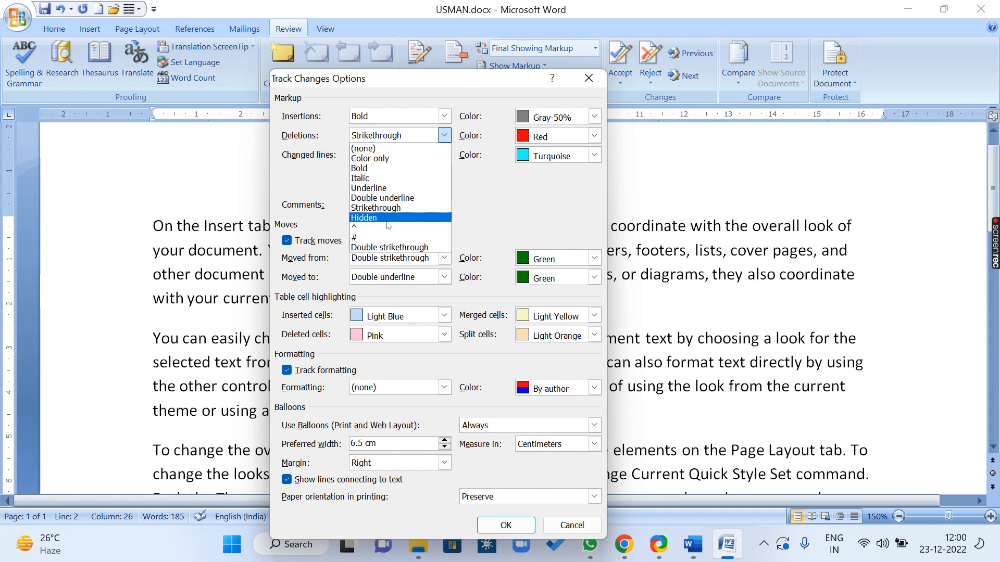
pyautogui.click(376, 190)
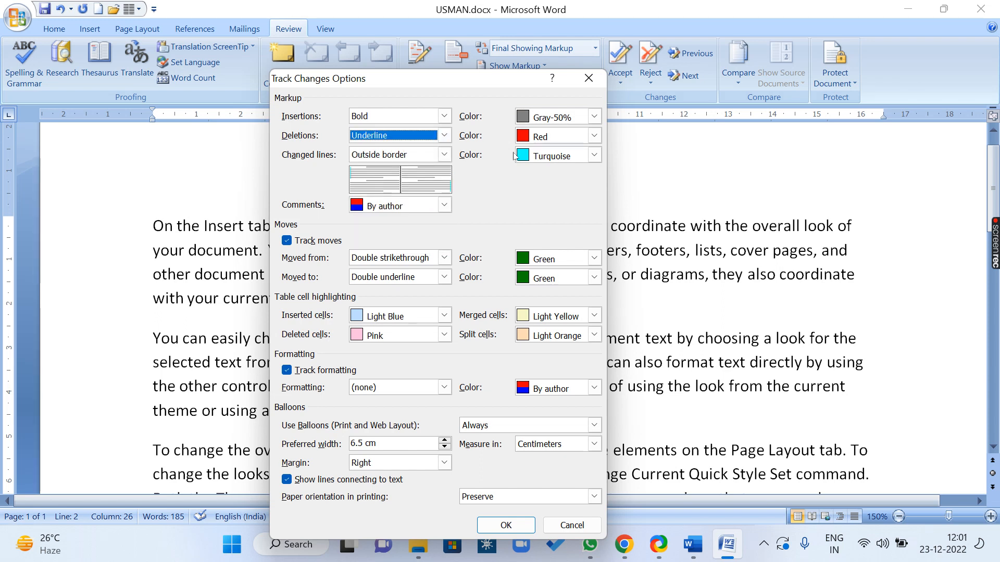
pyautogui.click(545, 137)
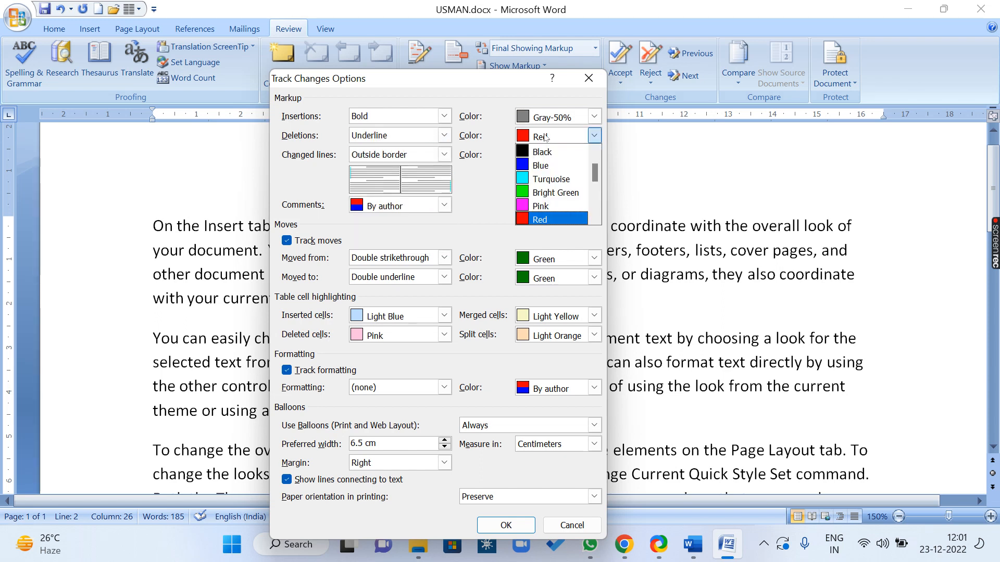
pyautogui.click(542, 166)
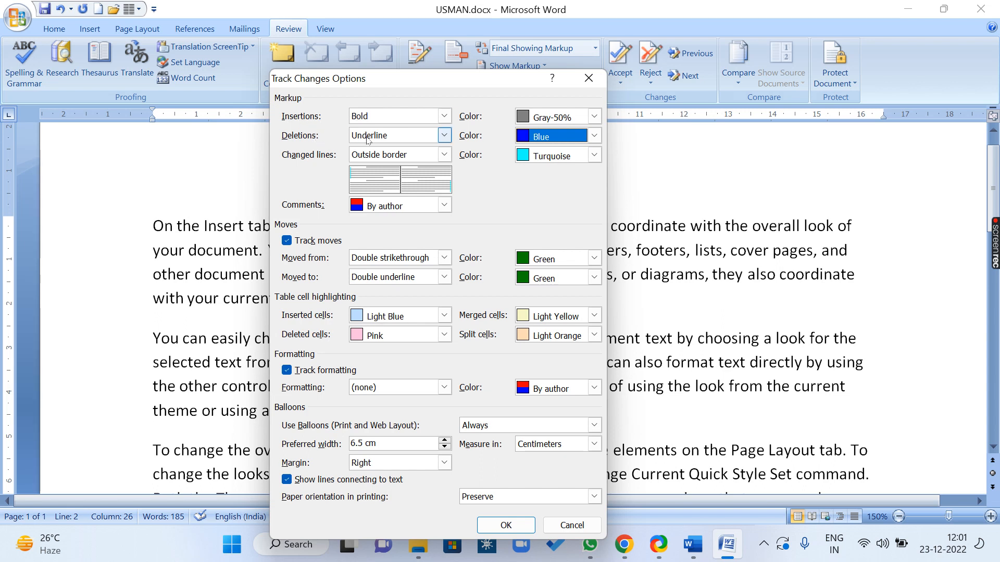
pyautogui.click(504, 526)
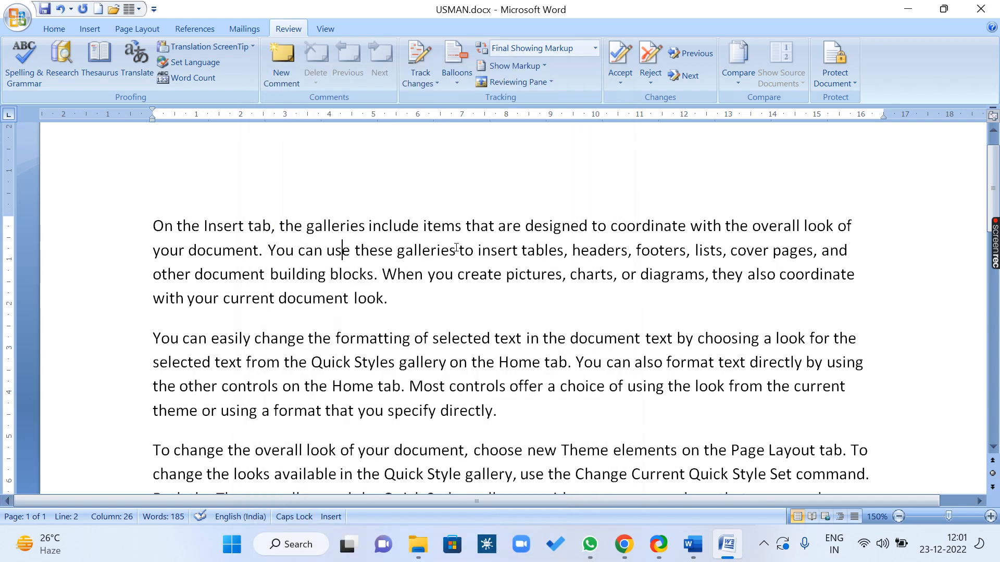
# With tracking on, type 'HI WE ARE WORKING IN WORD' after 'On' in the first line
pyautogui.click(422, 51)
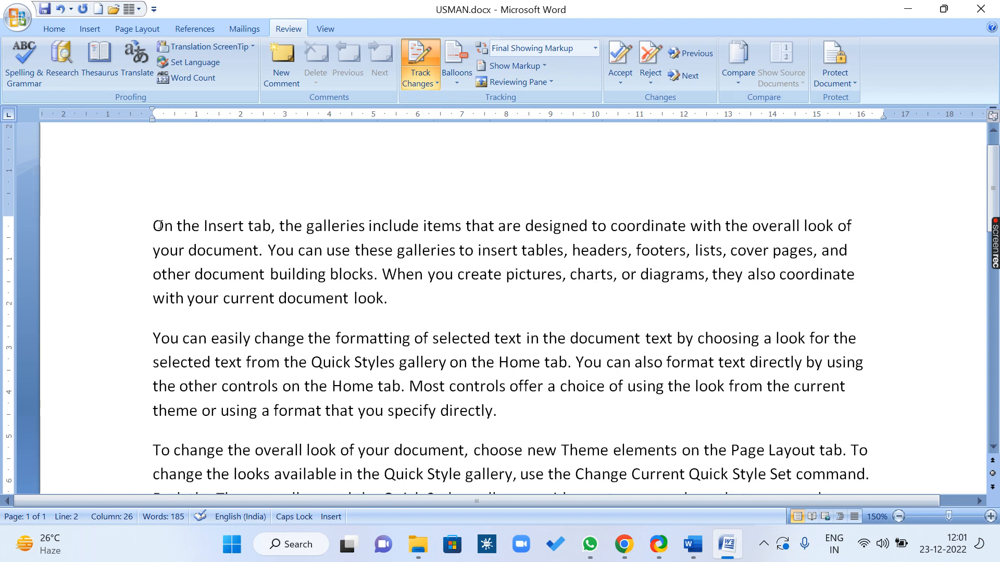
pyautogui.click(175, 226)
pyautogui.write('HI WE')
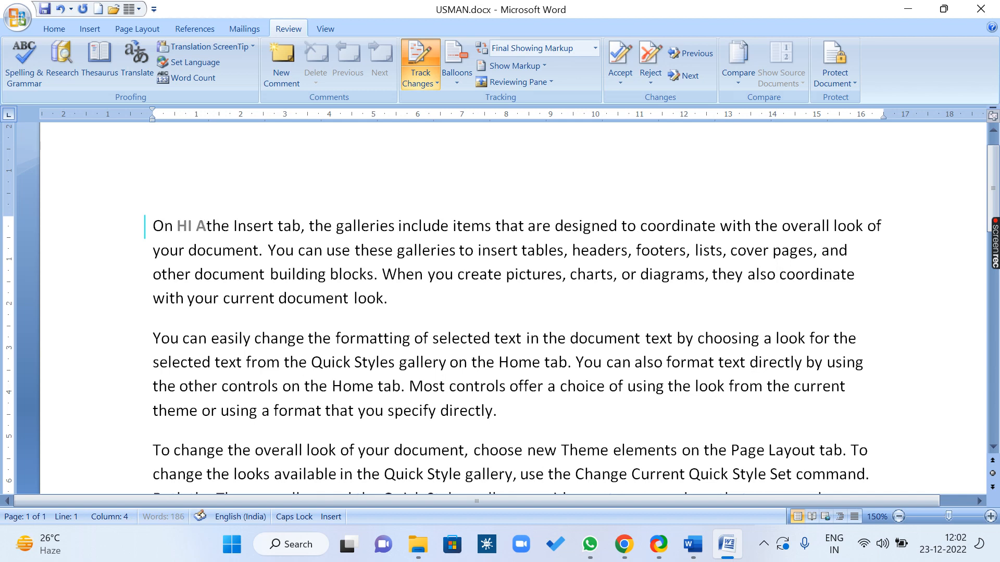
pyautogui.write(' ARE WORKI')
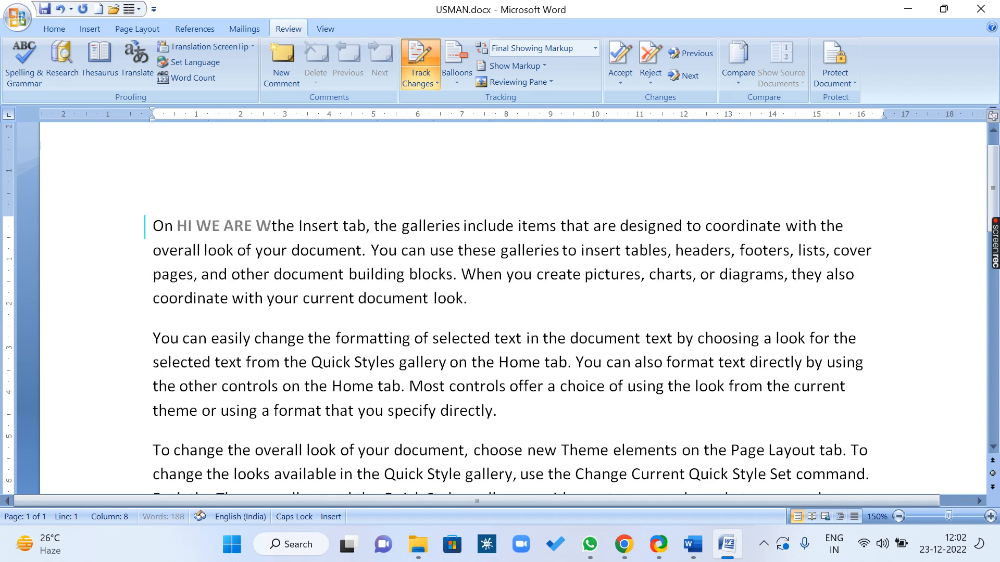
pyautogui.write('NG IN WORD')
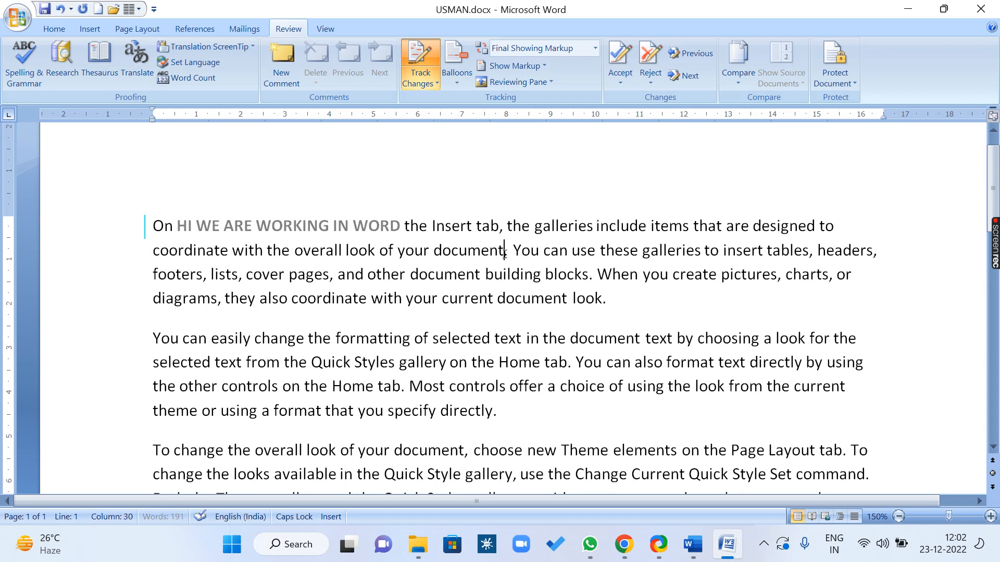
# Delete 'overall look of your document' as a tracked change and show all revisions inline
pyautogui.moveTo(504, 251); pyautogui.dragTo(326, 253)
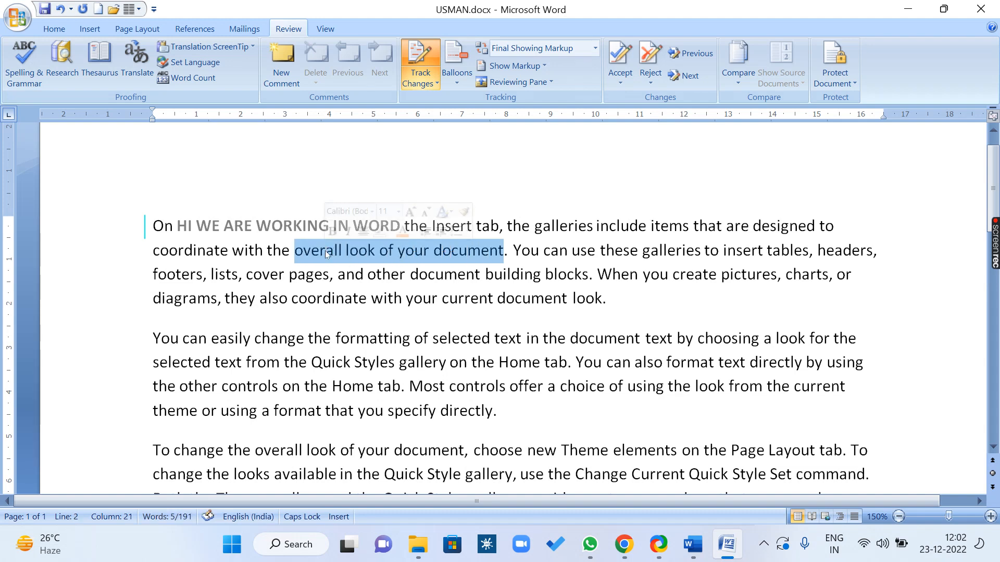
pyautogui.press('Delete')
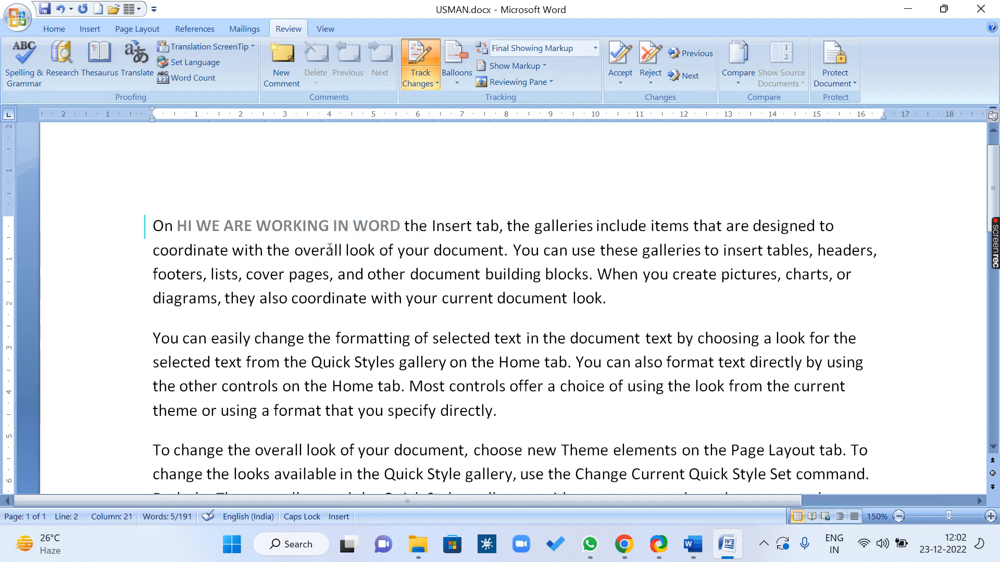
pyautogui.click(457, 78)
pyautogui.click(515, 114)
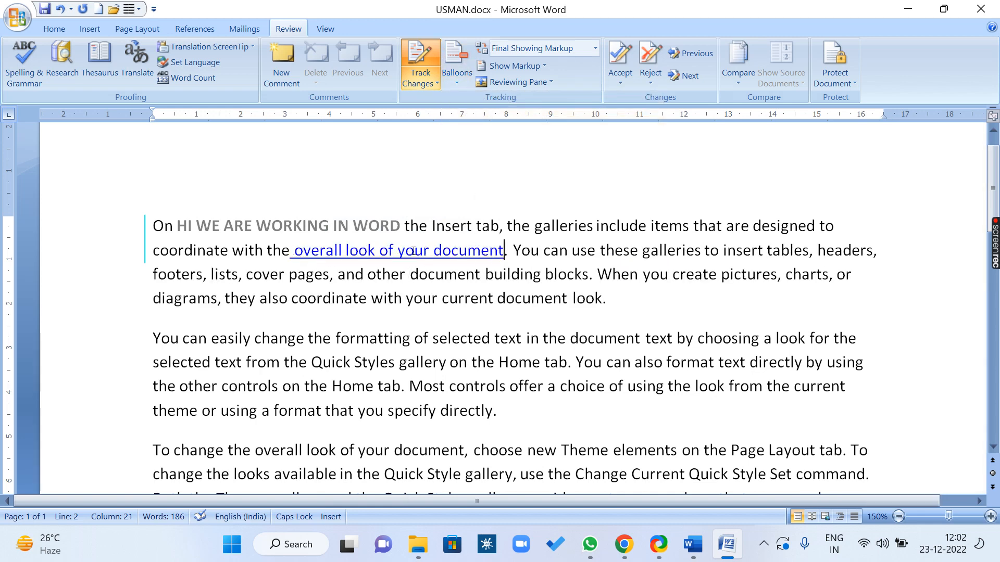
# Type 'WE ARE GOING TO LEARN TRACK CHANGES' after 'look.' at the first paragraph's end
pyautogui.moveTo(440, 245)
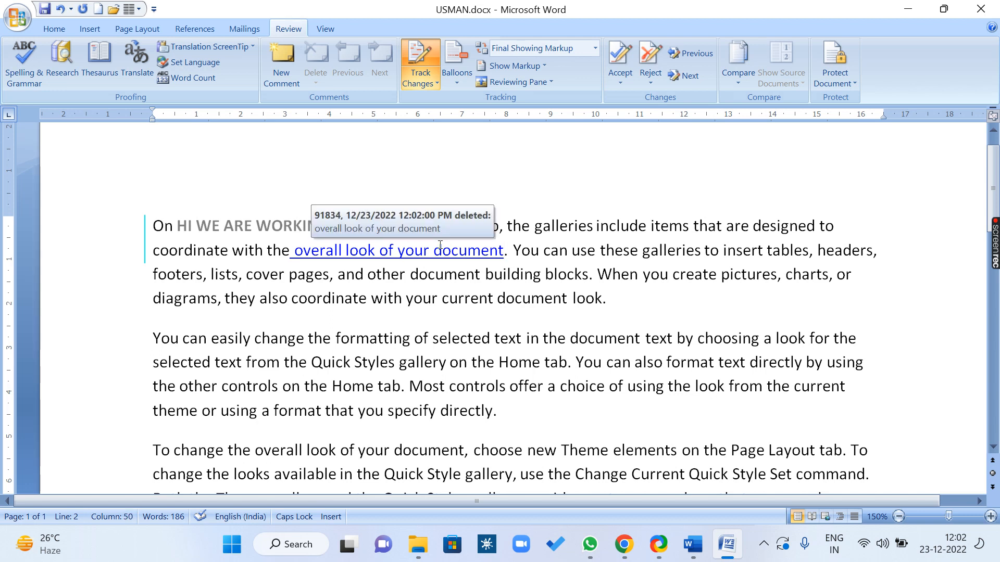
pyautogui.click(624, 300)
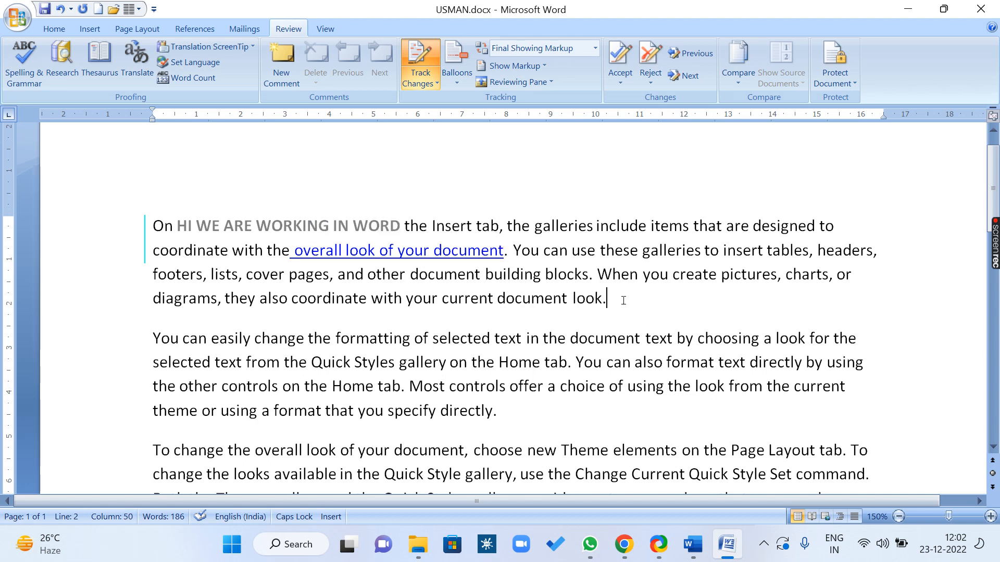
pyautogui.write('WE ARE GOI')
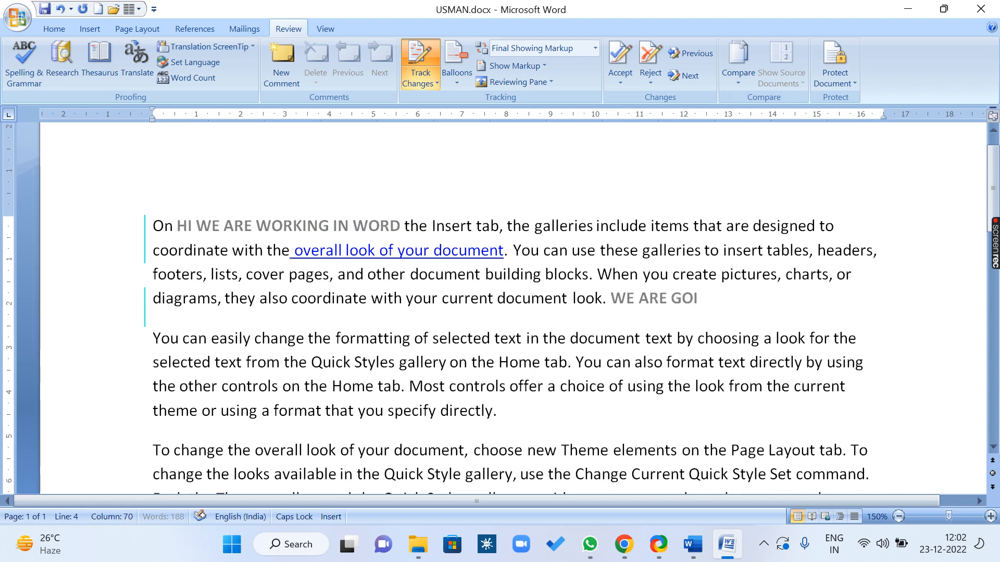
pyautogui.write('NG TO LEAR')
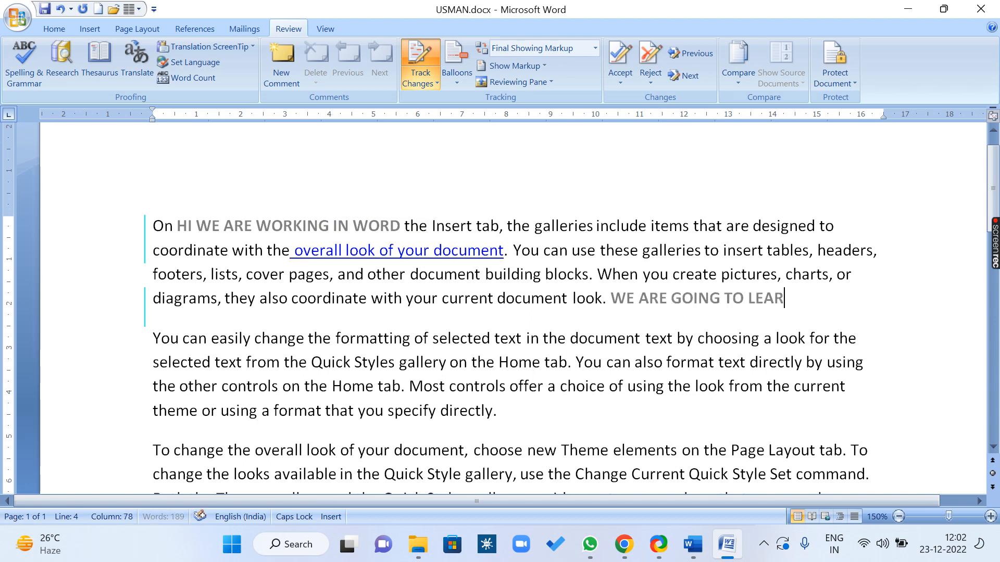
pyautogui.write('N TRACK CHA')
pyautogui.write('NGES')
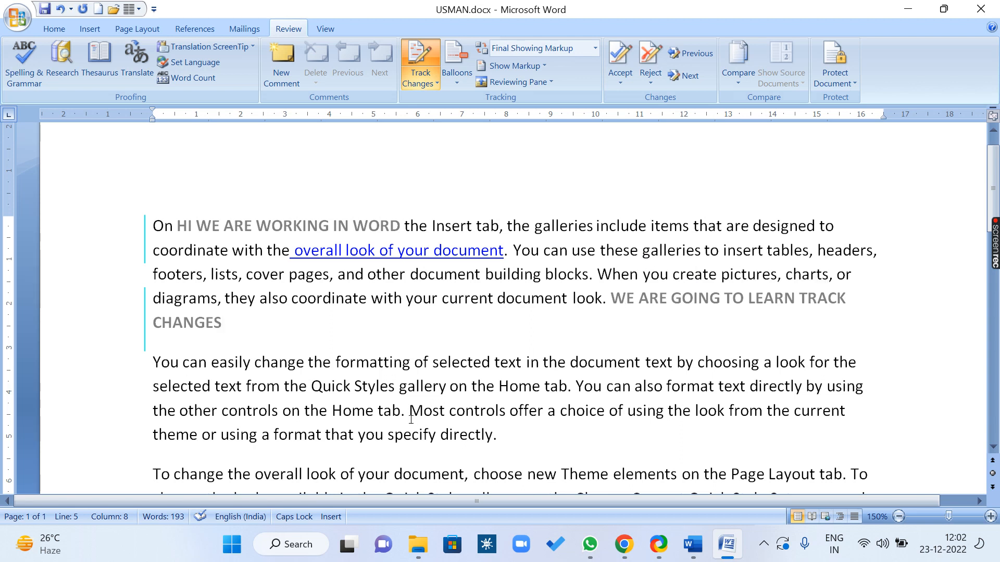
# Delete 'Quick Styles gallery on the Home tab' as a tracked change
pyautogui.click(315, 387)
pyautogui.moveTo(316, 388); pyautogui.dragTo(570, 390)
pyautogui.press('Delete')
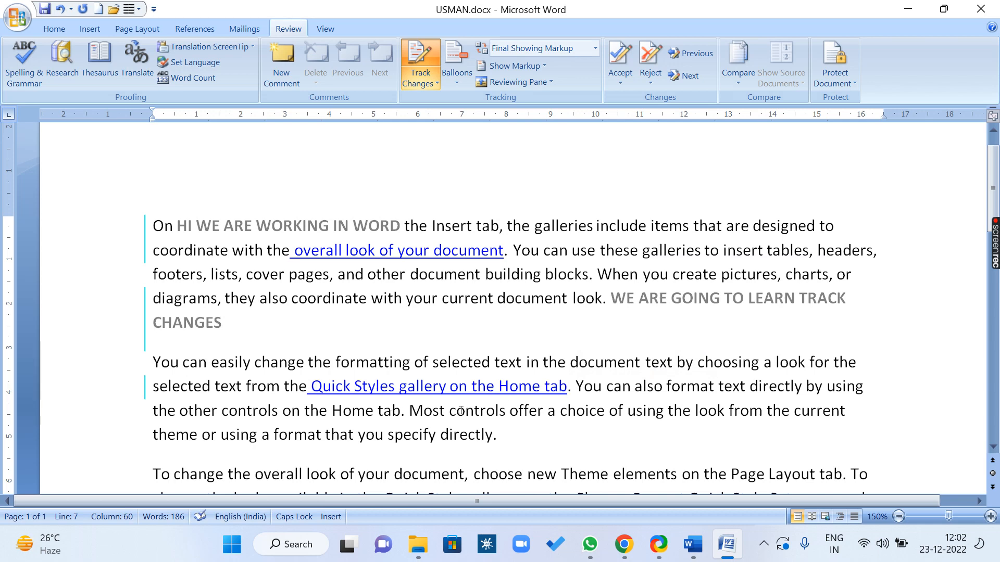
# Add tracked text 'SFSDFSFSFDSFSFSFSF' after 'directly.' and select 'Quick Style gallery, use the Change'
pyautogui.scroll(-2, 461, 411)
pyautogui.click(526, 379)
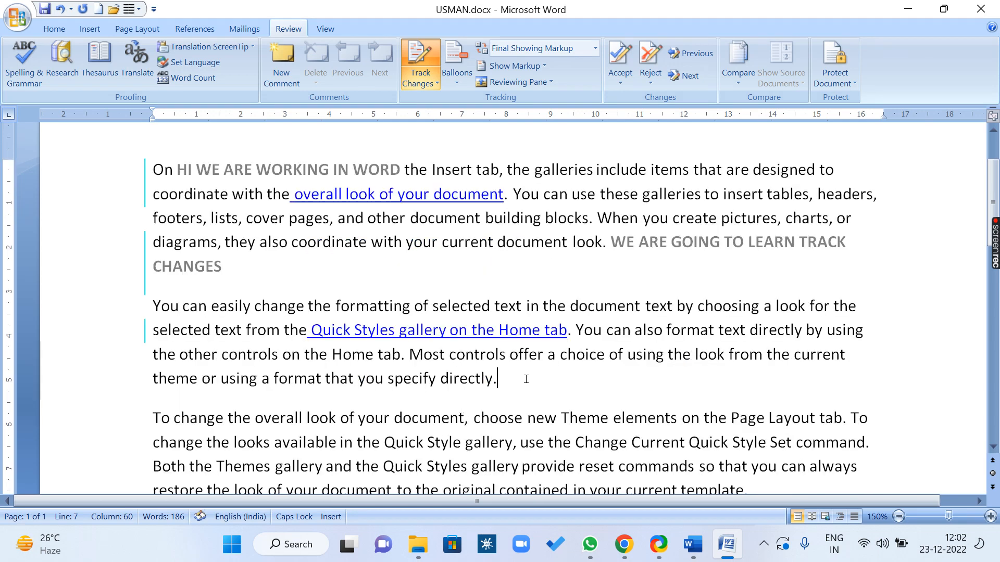
pyautogui.press('Delete')
pyautogui.write('SFSDFSFSFDSFSFSFSFSF')
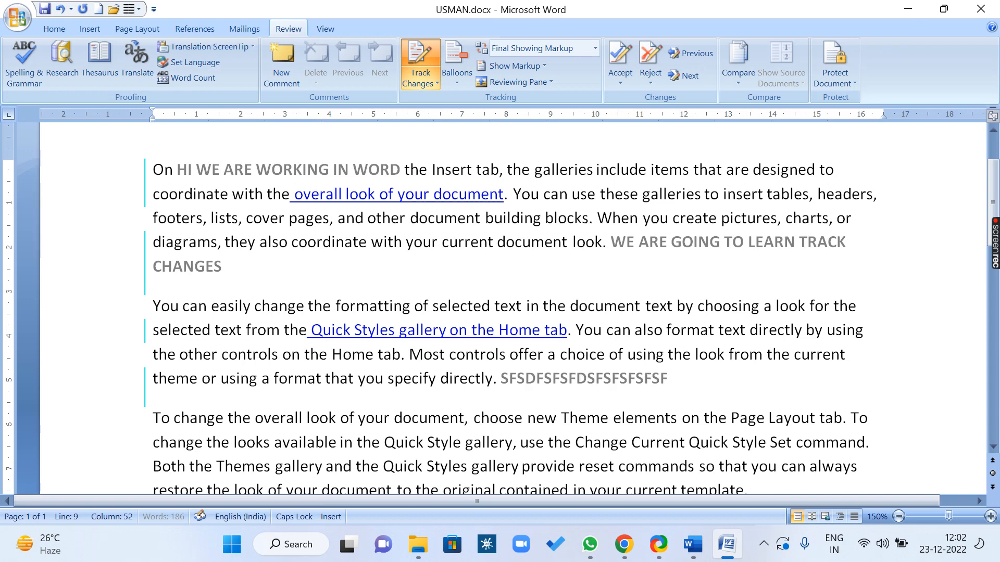
pyautogui.scroll(-2, 385, 387)
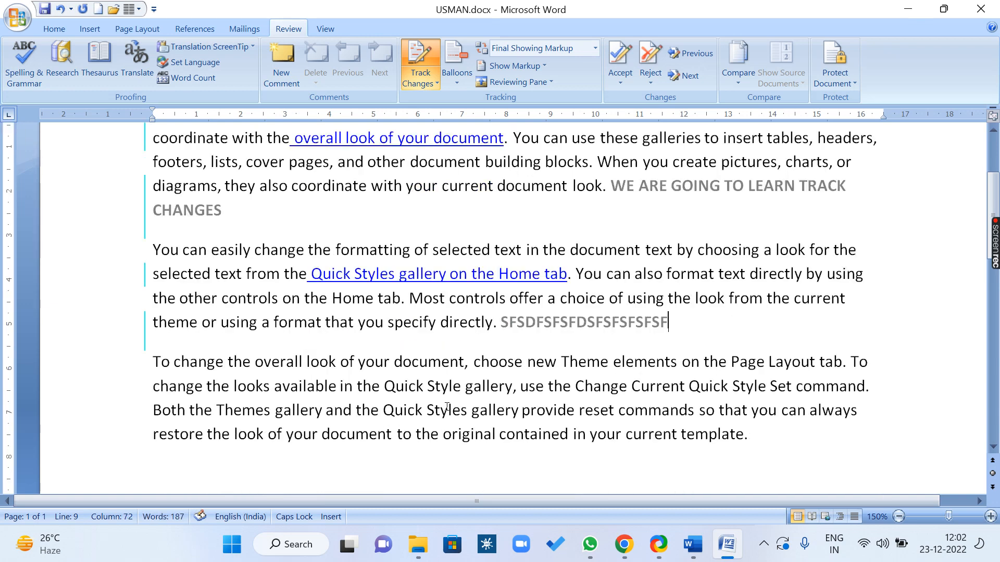
pyautogui.moveTo(385, 386); pyautogui.dragTo(622, 383)
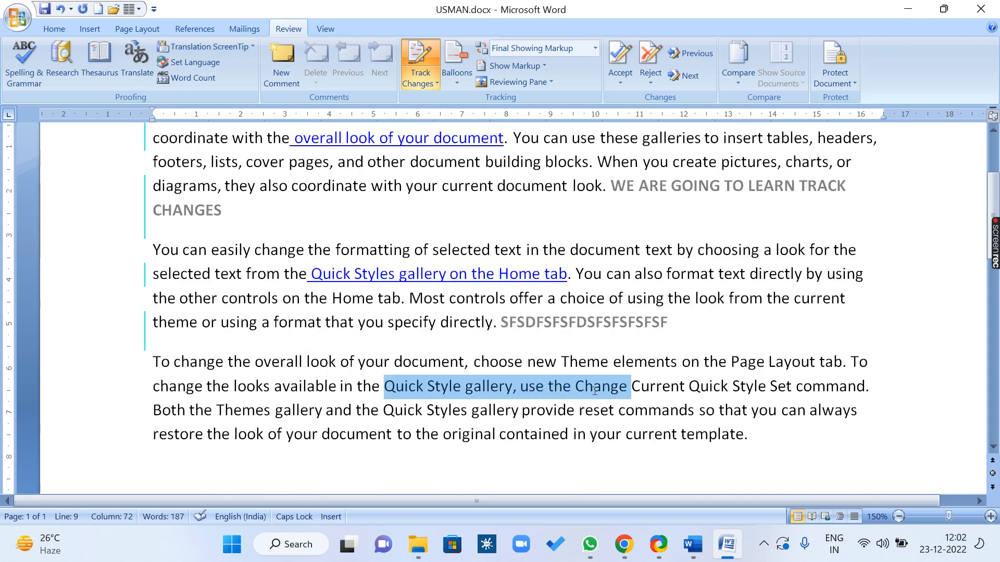
pyautogui.click(621, 383)
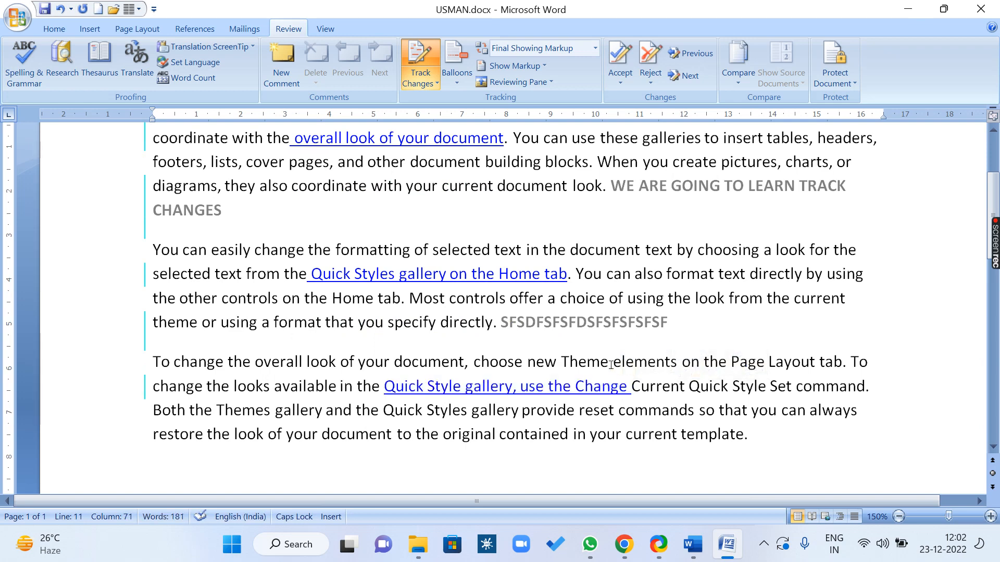
# Check each tracked change in the text, then select the inserted 'HI WE ARE WORKING IN WORD'
pyautogui.scroll(3, 521, 328)
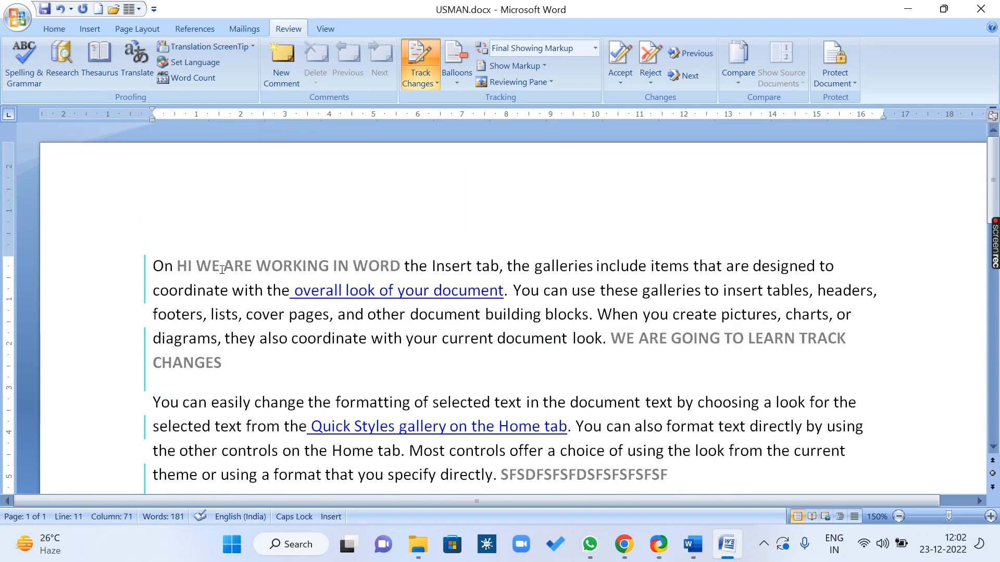
pyautogui.click(153, 266)
pyautogui.click(331, 287)
pyautogui.click(387, 425)
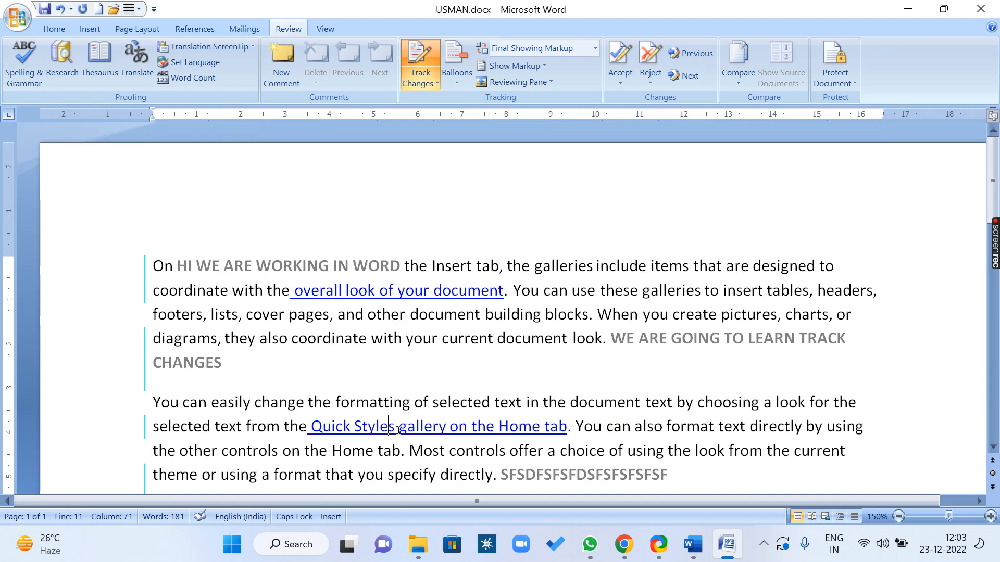
pyautogui.click(595, 471)
pyautogui.scroll(-2, 588, 463)
pyautogui.click(529, 426)
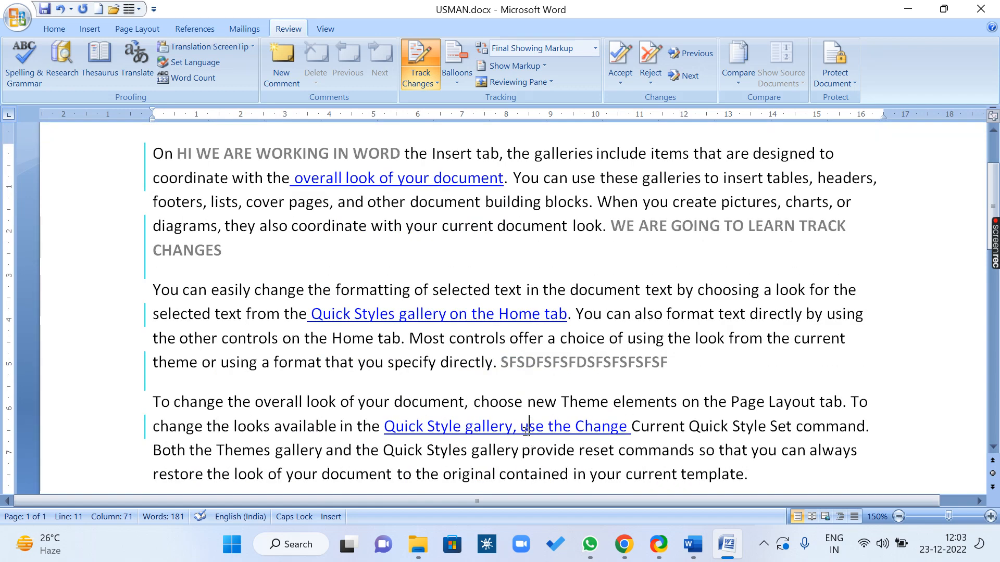
pyautogui.scroll(-1, 526, 430)
pyautogui.scroll(3, 521, 422)
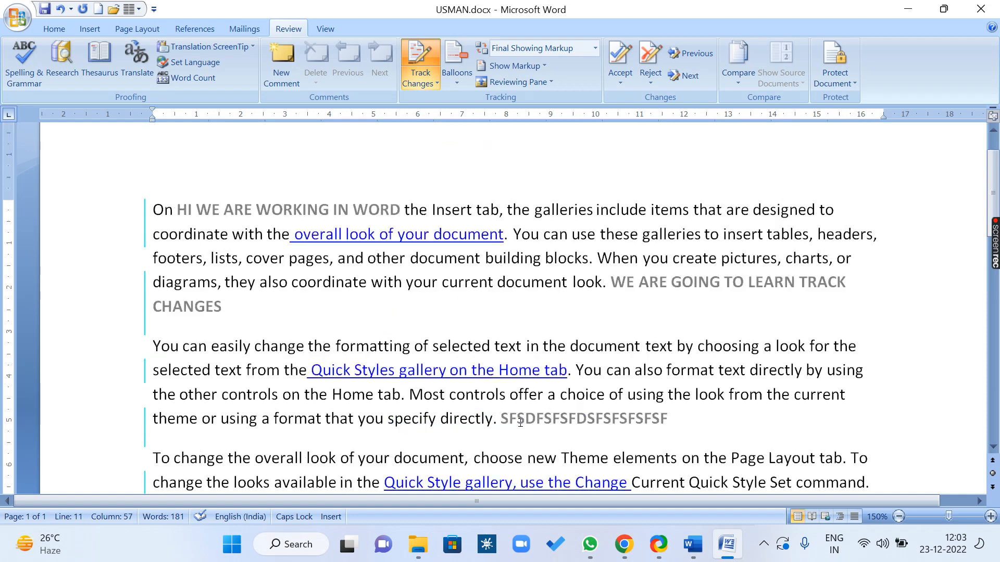
pyautogui.click(152, 261)
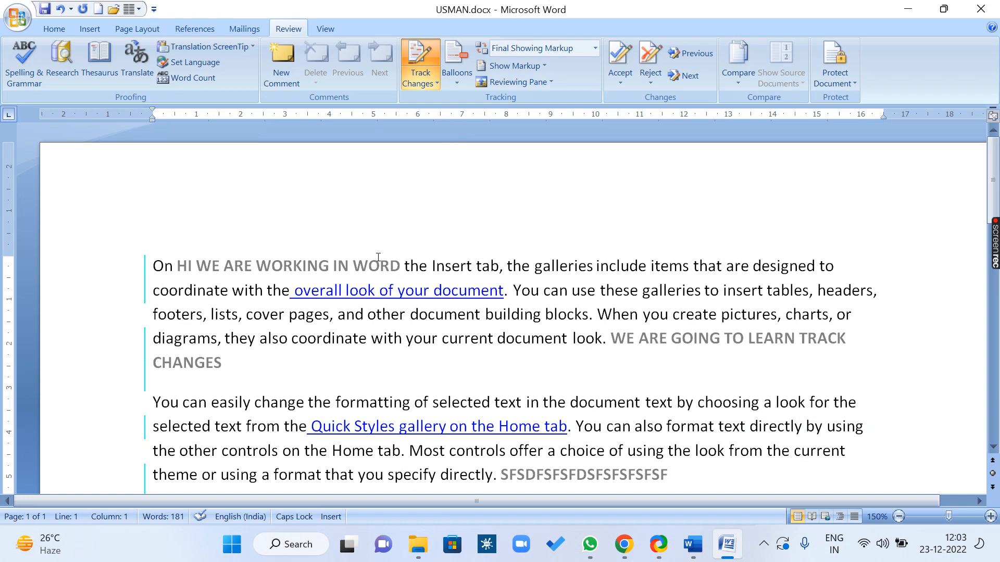
pyautogui.moveTo(179, 262); pyautogui.dragTo(391, 269)
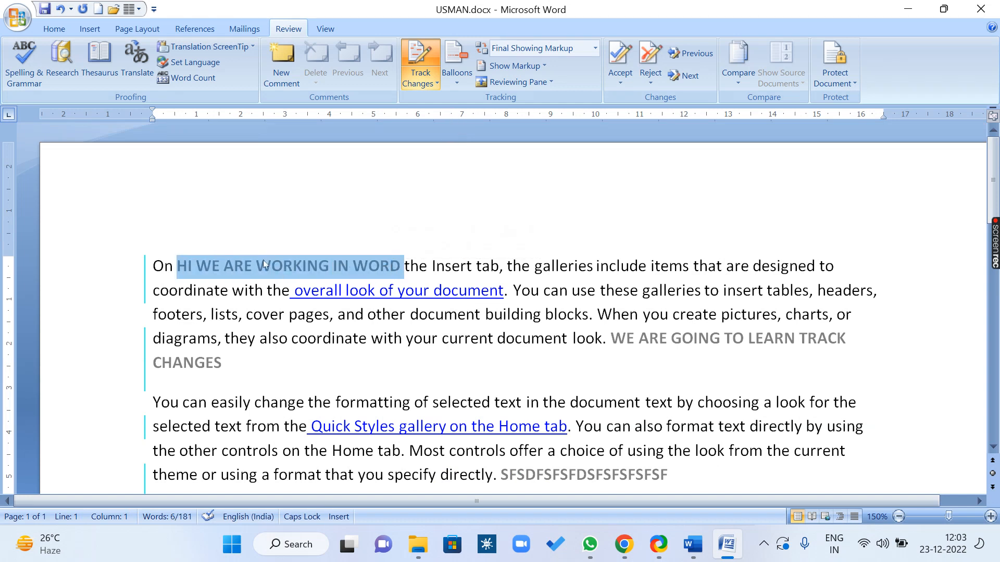
pyautogui.click(280, 296)
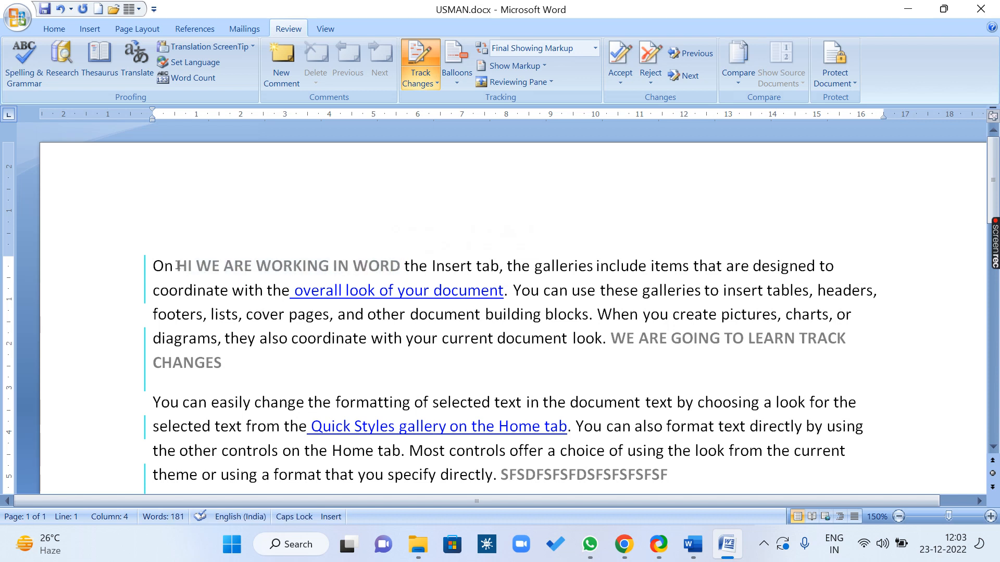
pyautogui.moveTo(177, 267); pyautogui.dragTo(405, 266)
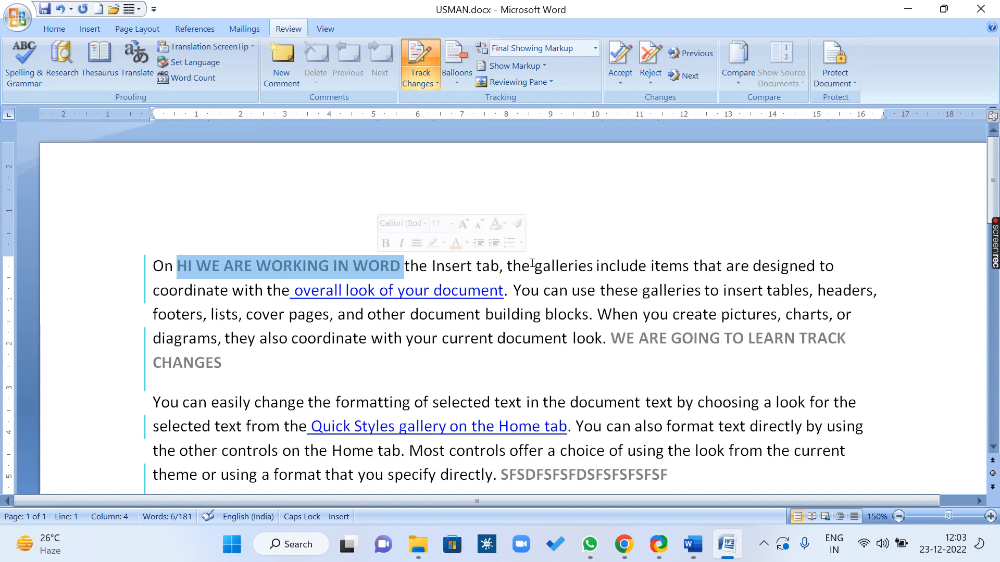
pyautogui.moveTo(535, 267); pyautogui.dragTo(704, 268)
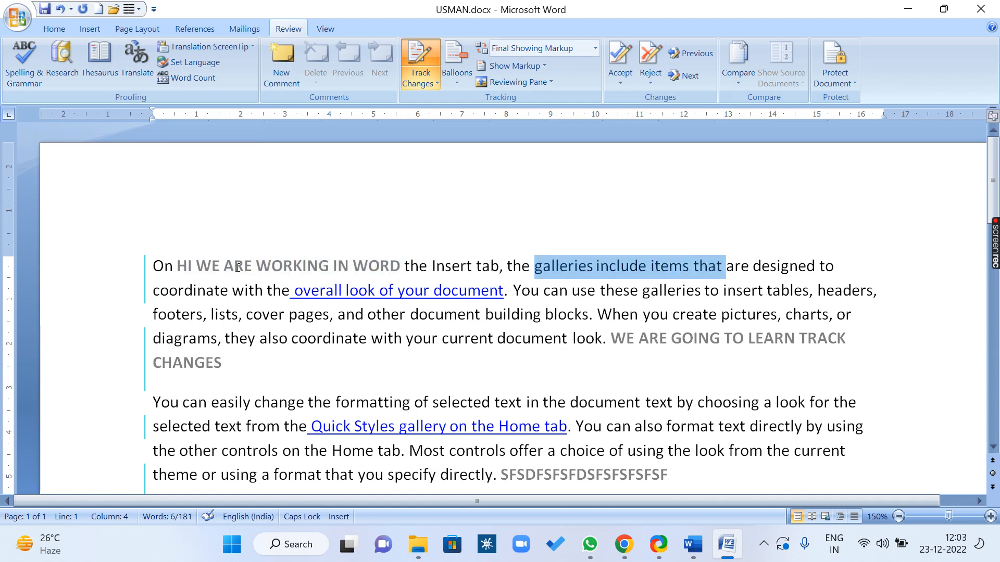
pyautogui.moveTo(238, 267); pyautogui.dragTo(388, 292)
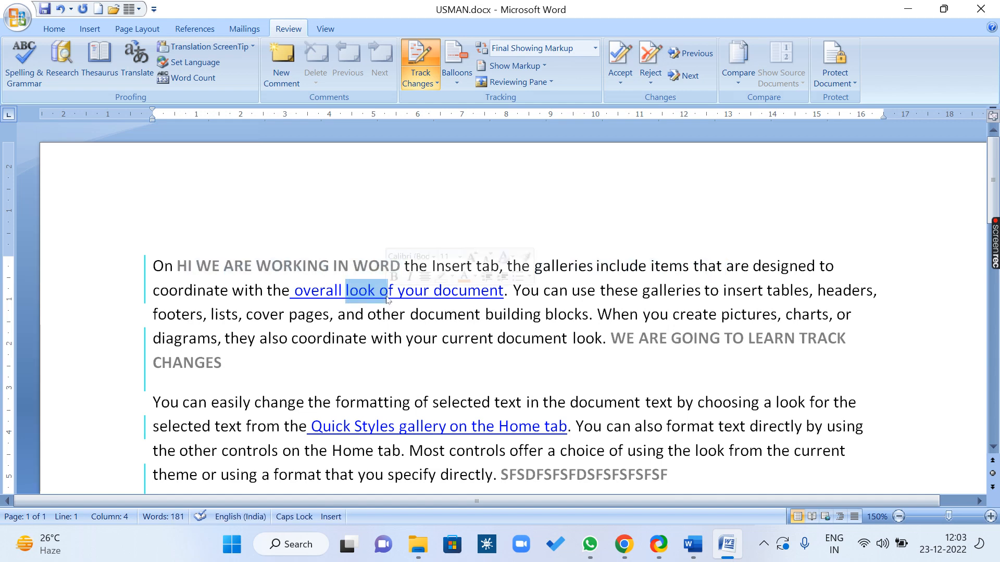
pyautogui.click(308, 266)
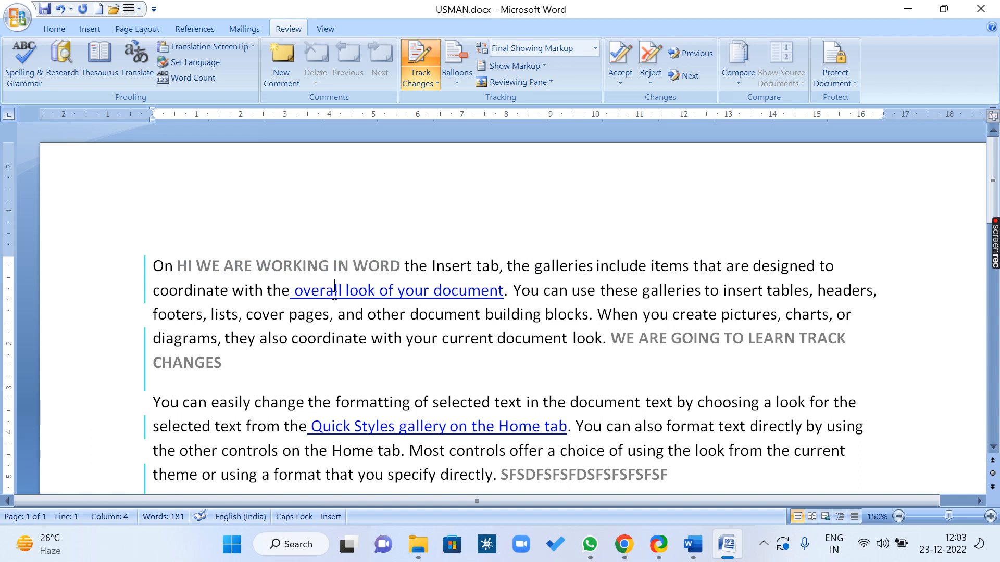
pyautogui.click(627, 83)
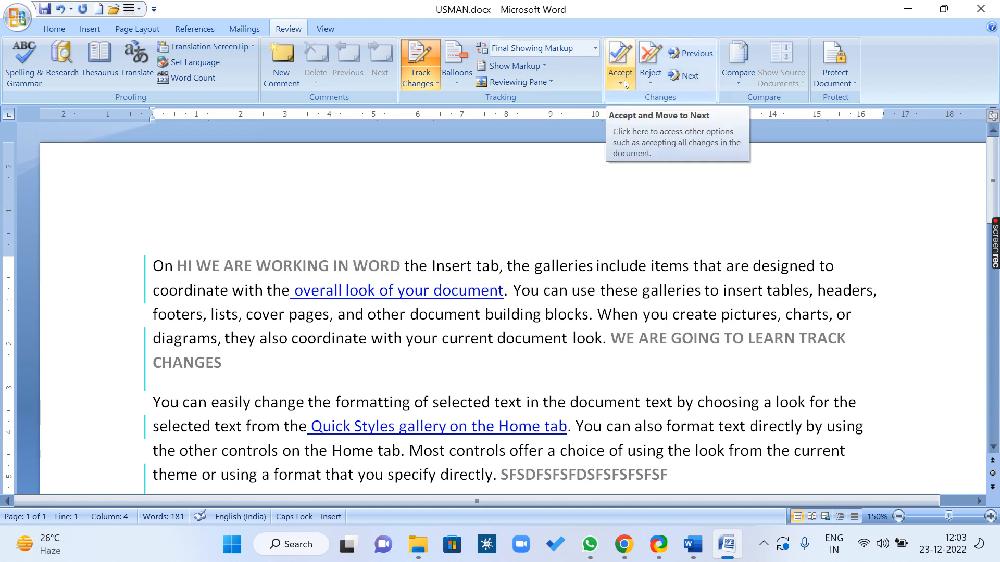
pyautogui.click(625, 84)
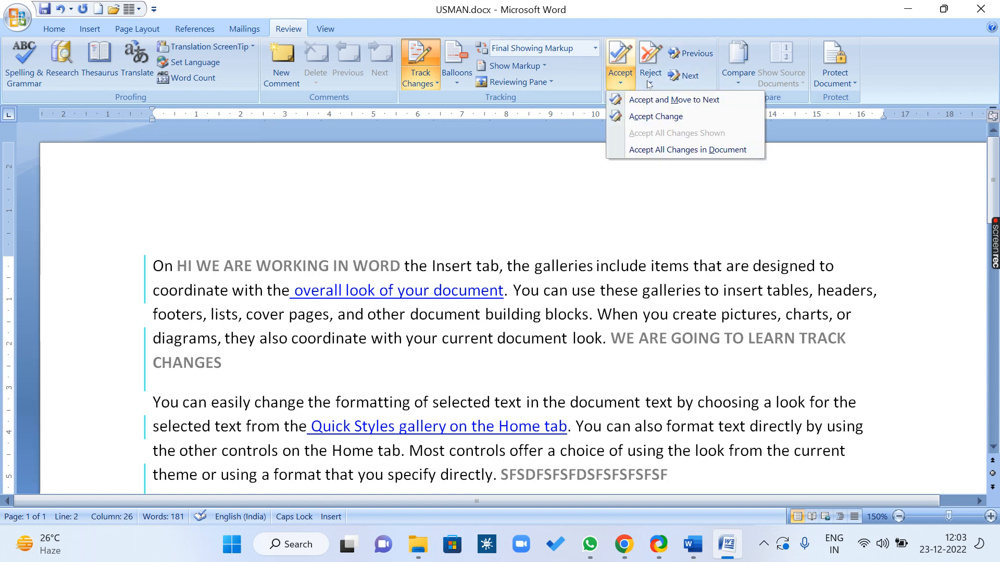
pyautogui.click(649, 84)
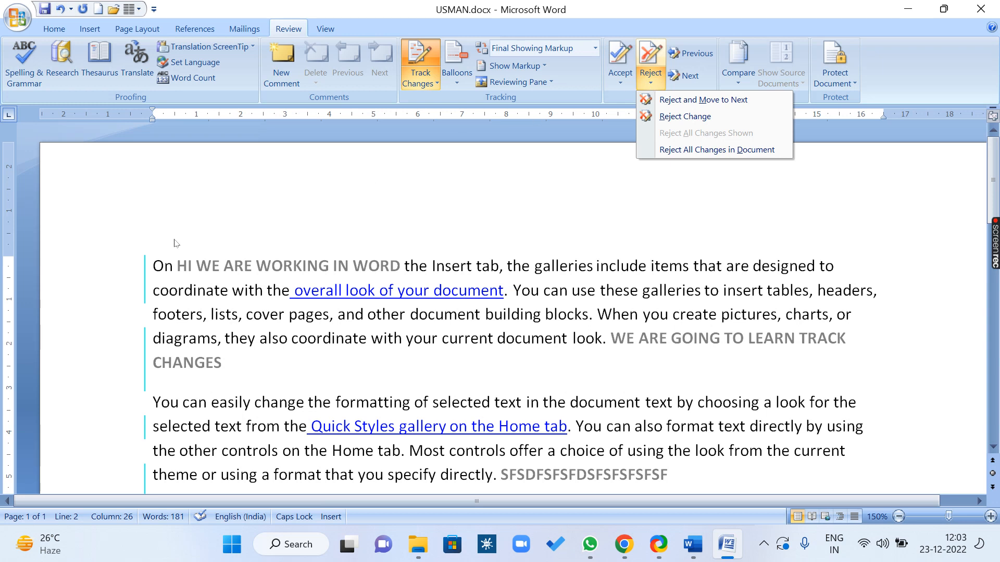
pyautogui.click(155, 267)
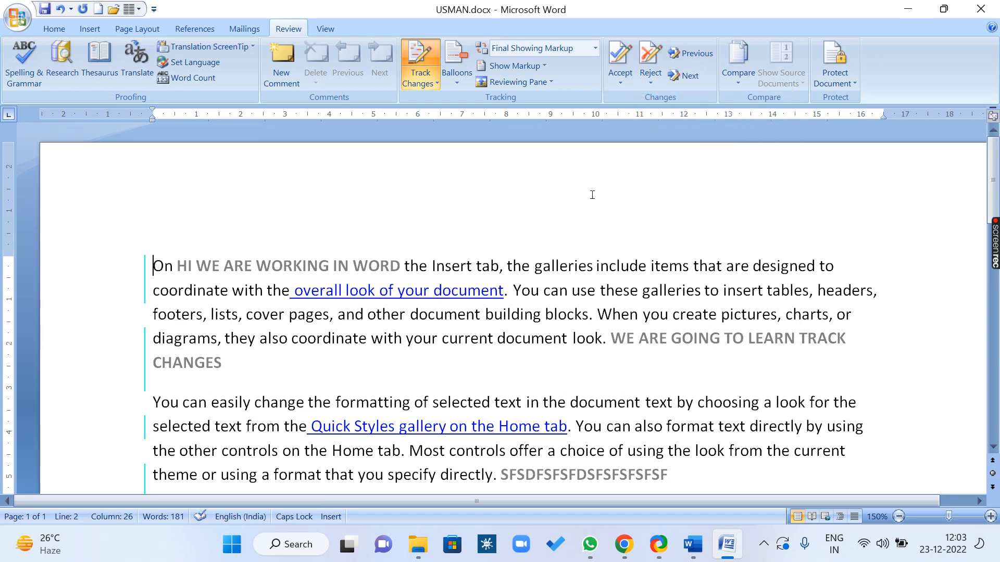
# Step through all six tracked changes with Next, then Previous back to the 'HI WE ARE WORKING IN WORD' insertion
pyautogui.click(689, 76)
pyautogui.click(688, 77)
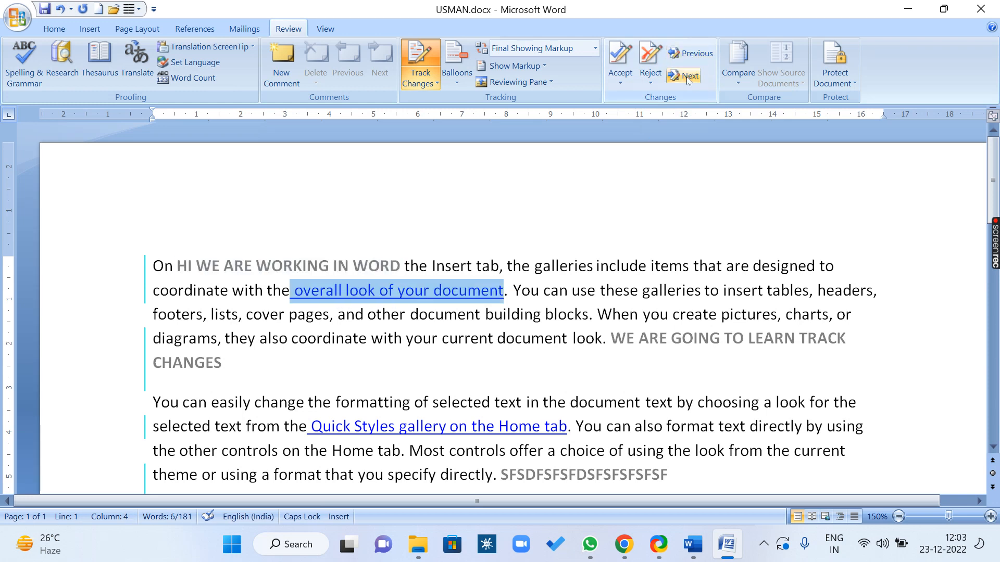
pyautogui.click(688, 76)
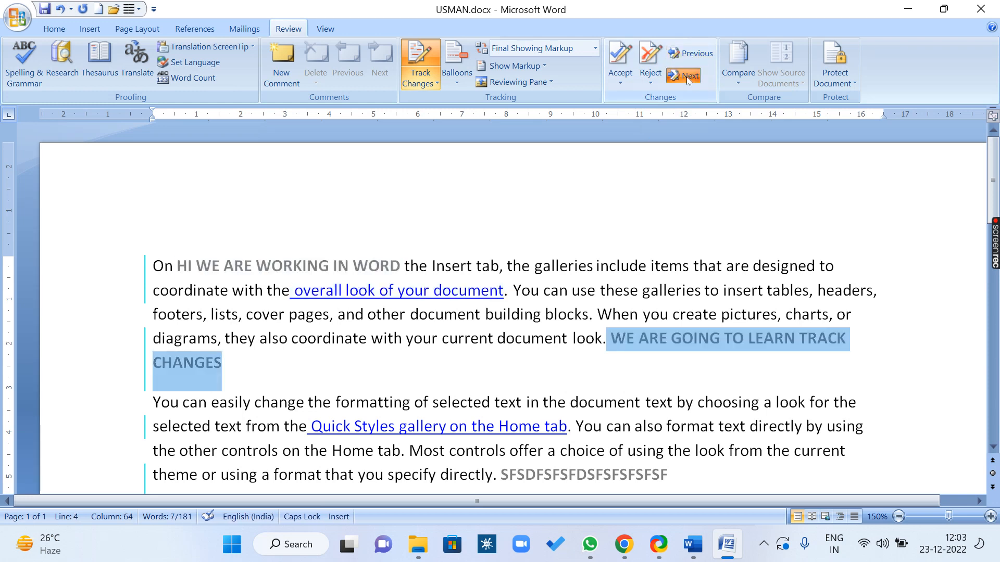
pyautogui.click(688, 76)
pyautogui.click(688, 77)
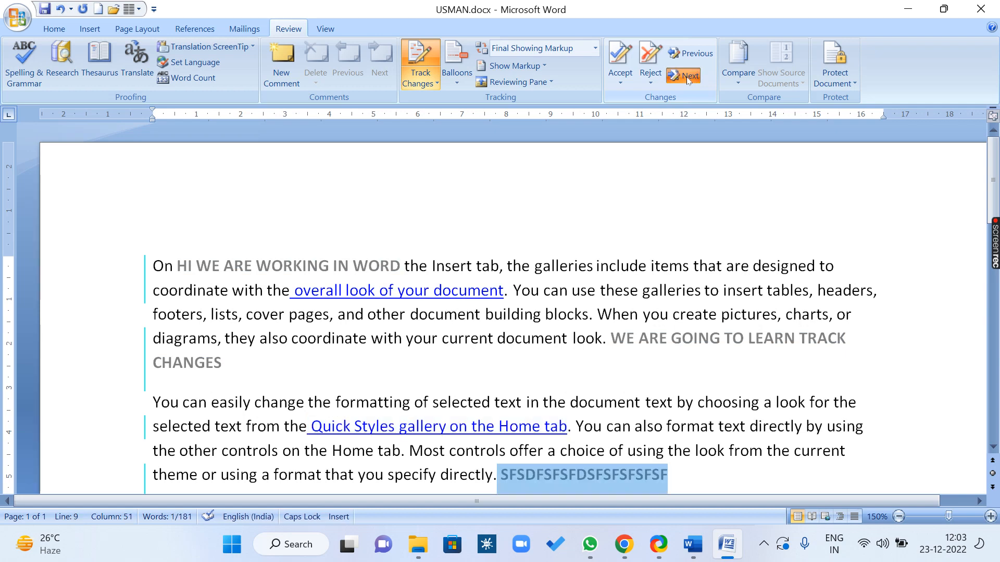
pyautogui.click(689, 76)
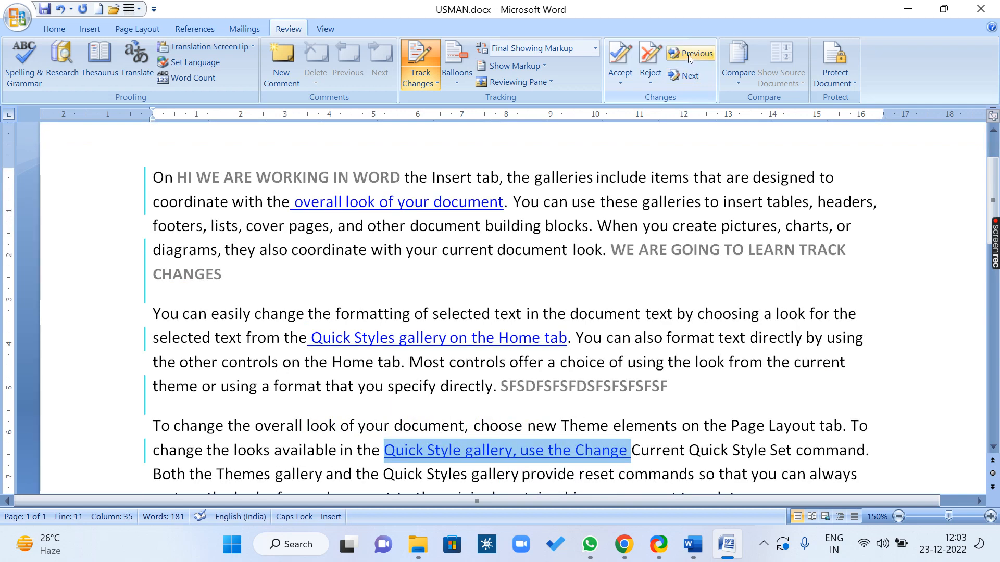
pyautogui.click(689, 54)
pyautogui.click(690, 54)
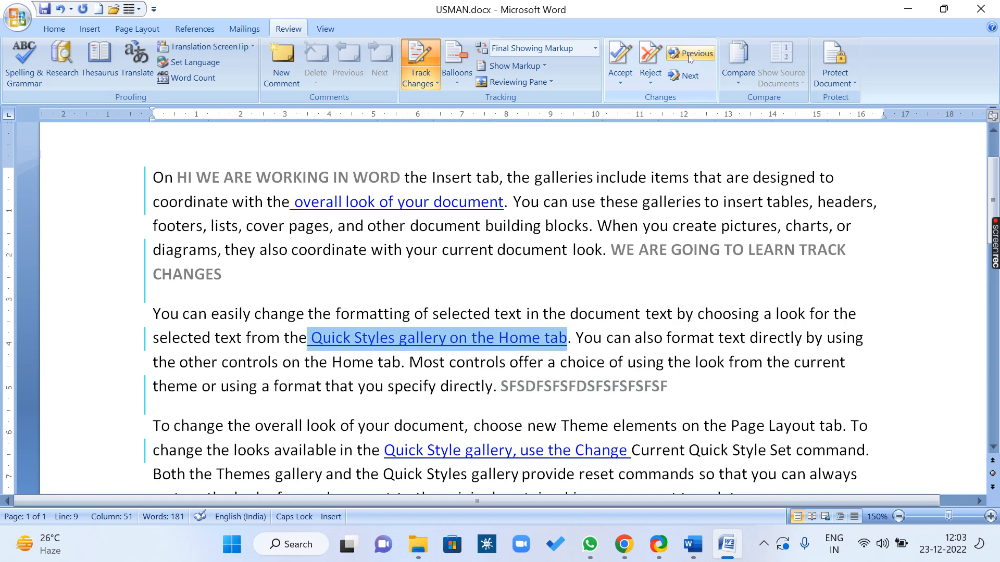
pyautogui.click(690, 54)
pyautogui.click(689, 54)
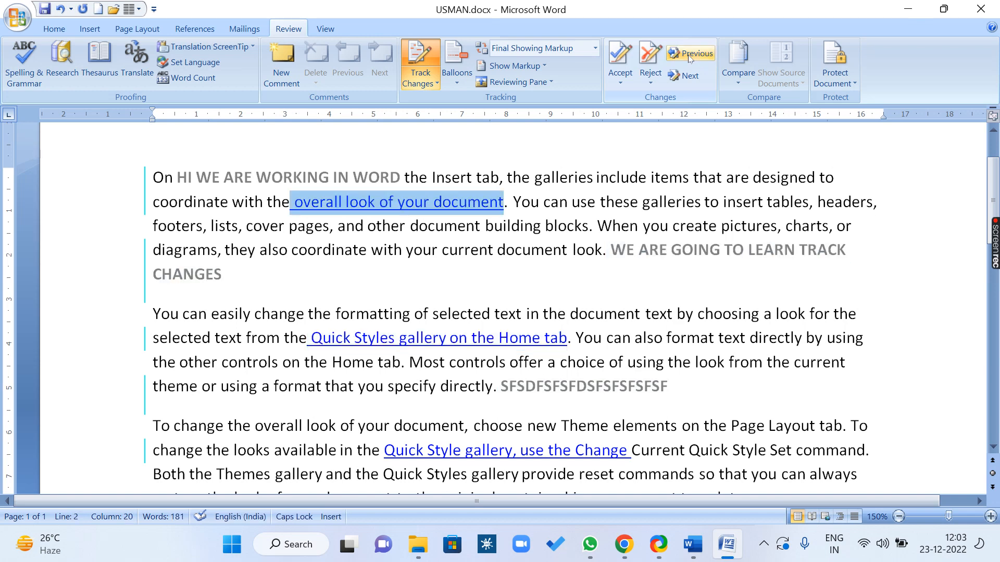
pyautogui.click(689, 55)
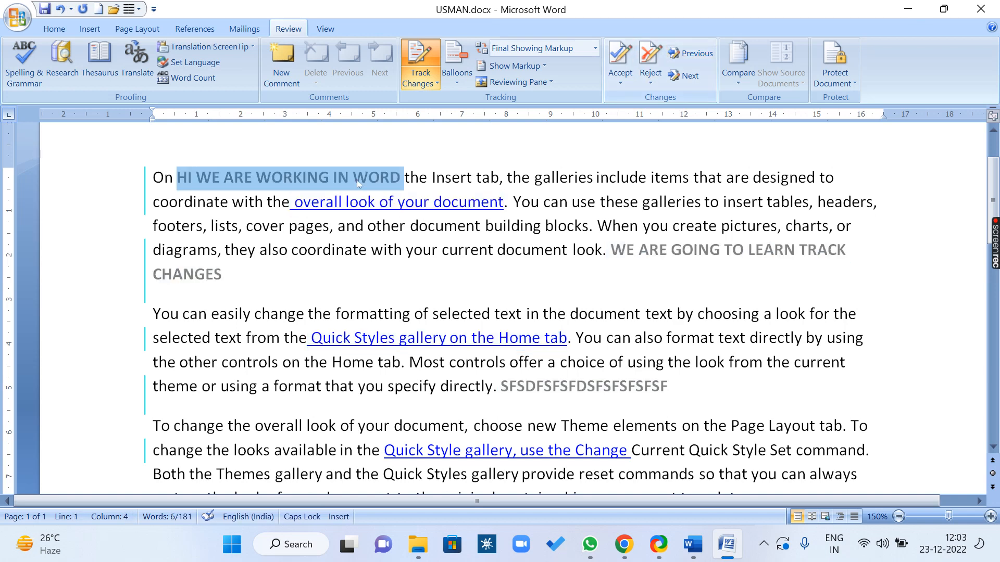
# Review the Accept and Reject dropdowns in the Changes group, ending with the Accept options shown
pyautogui.moveTo(275, 177)
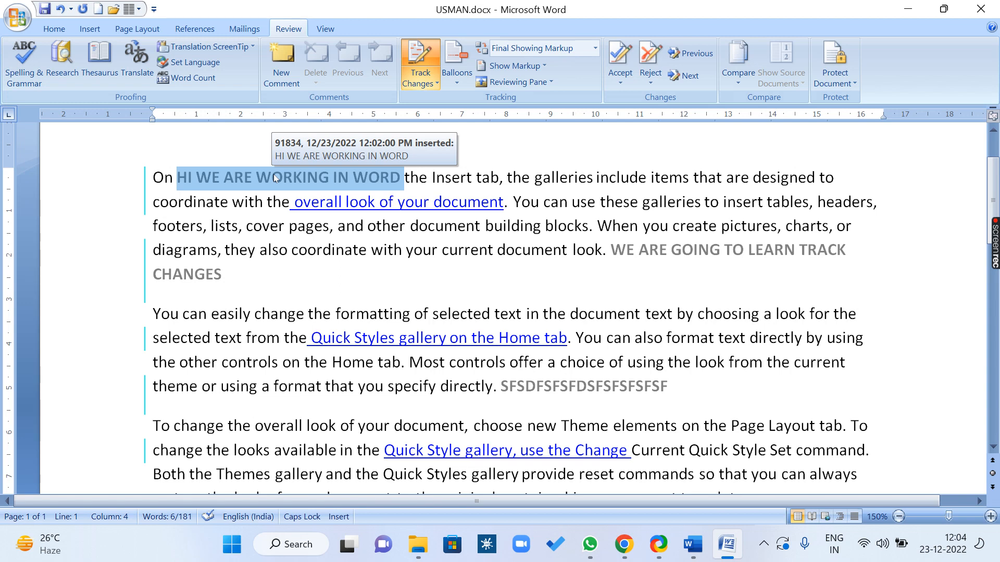
pyautogui.click(623, 83)
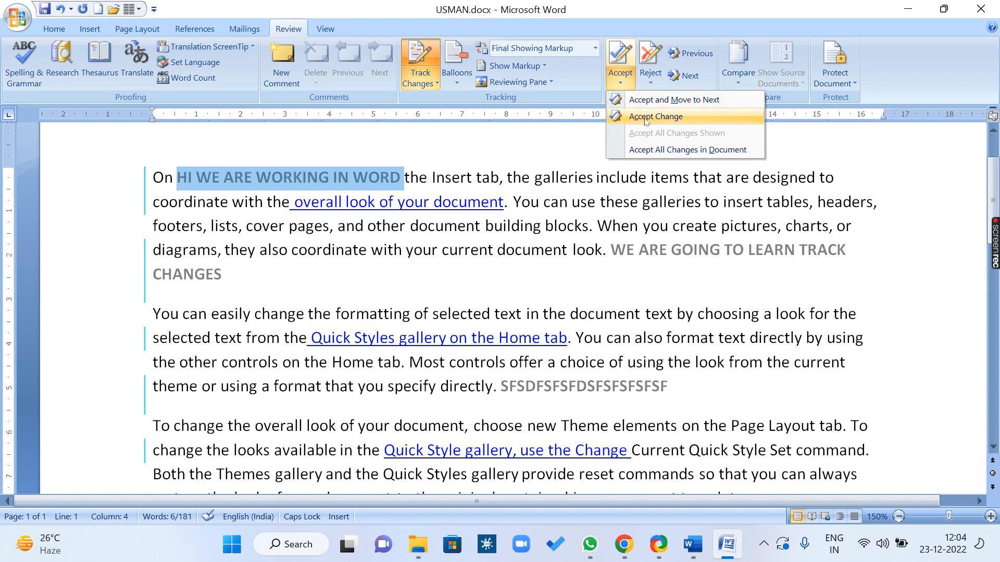
pyautogui.click(650, 83)
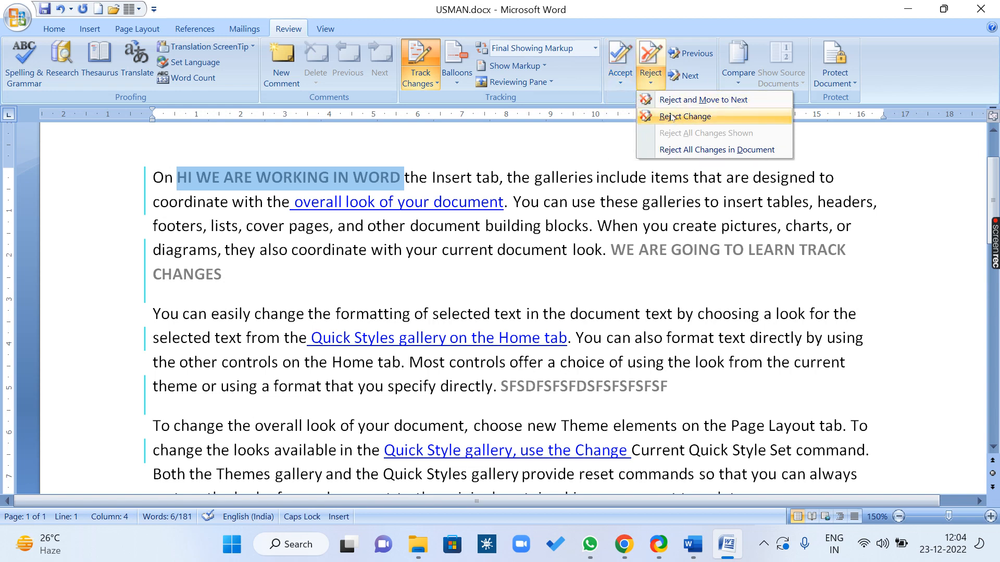
pyautogui.click(620, 83)
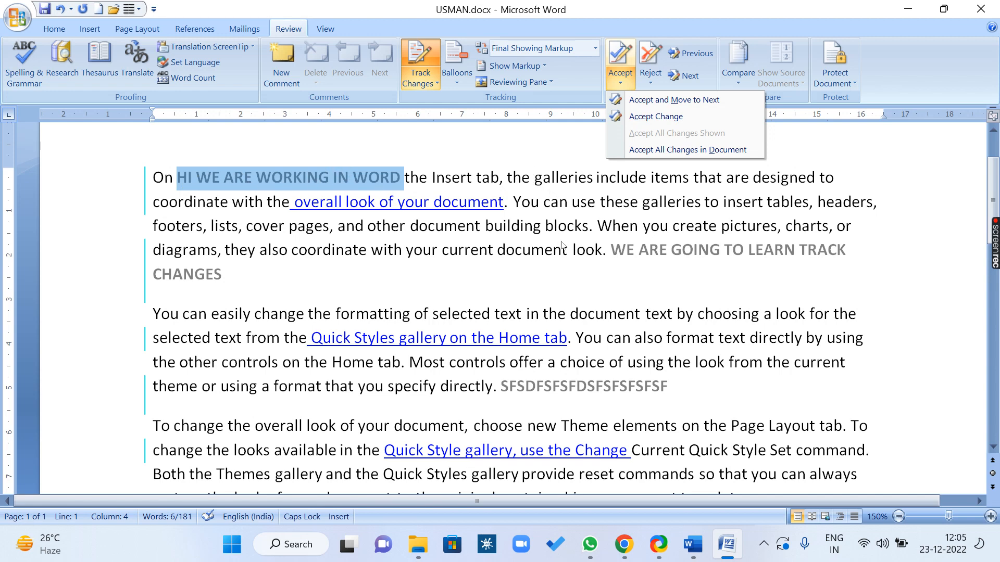
# Accept the tracked insertion 'HI WE ARE WORKING IN WORD'
pyautogui.click(644, 118)
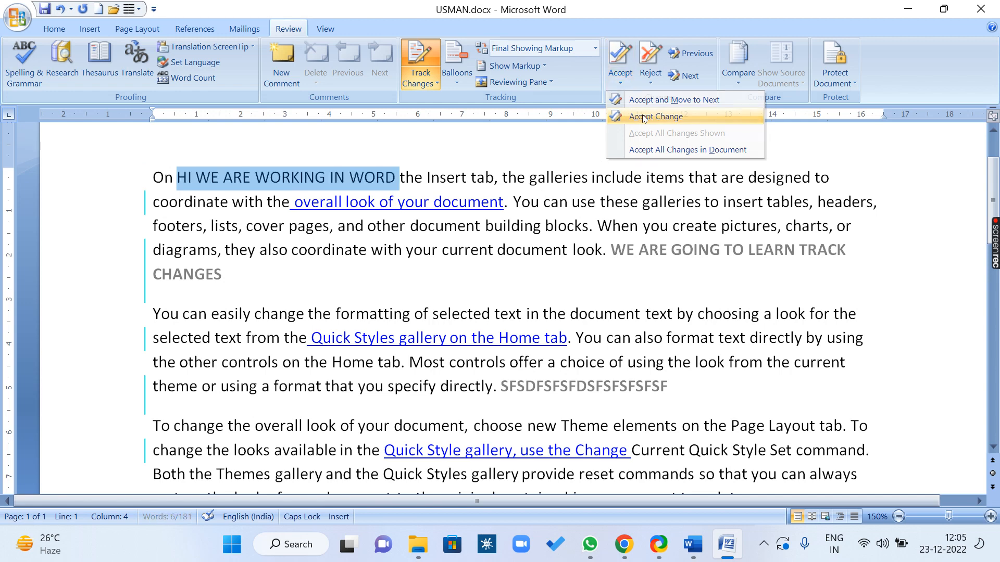
pyautogui.click(644, 118)
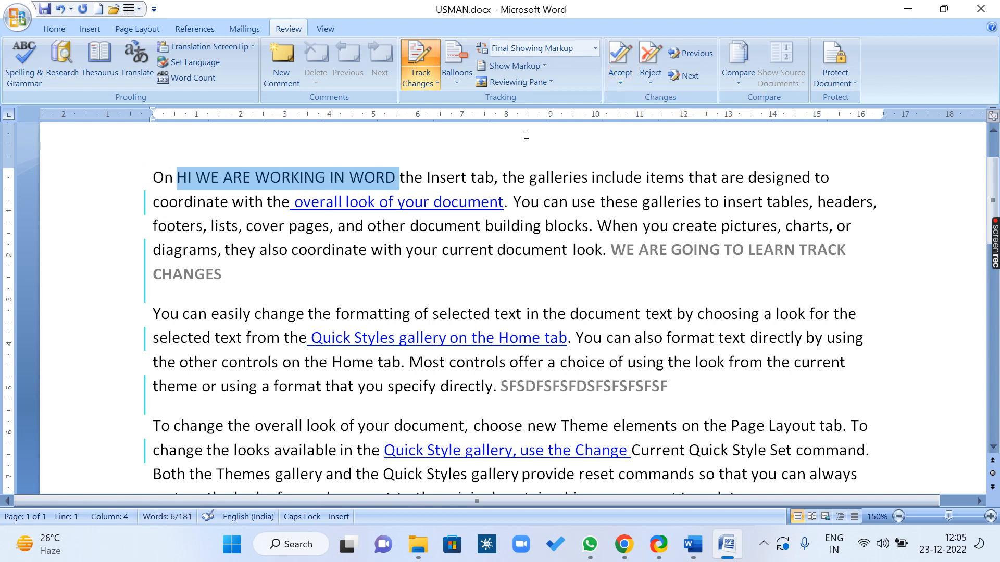
pyautogui.click(694, 78)
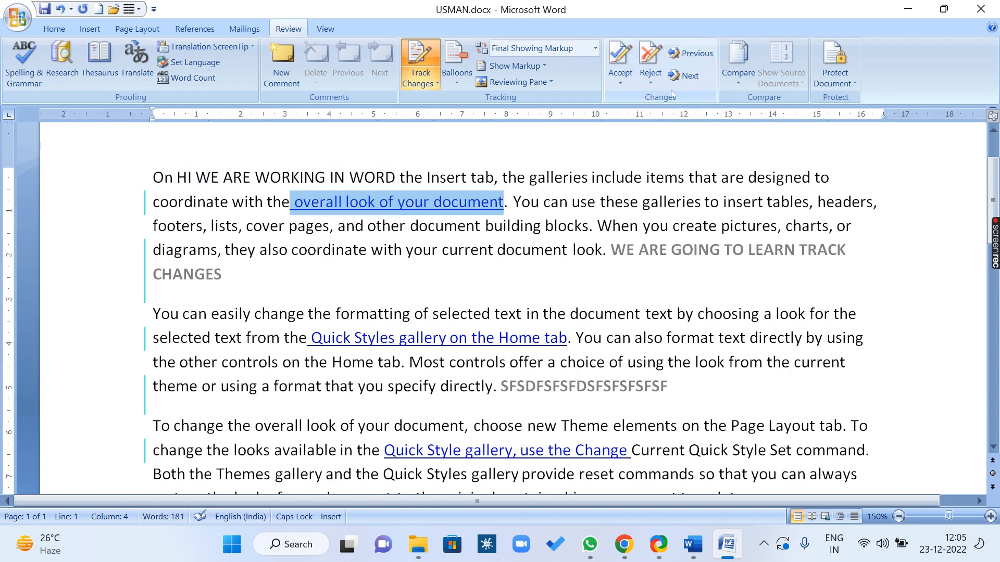
# Accept the tracked deletion of 'overall look of your document'
pyautogui.moveTo(412, 203)
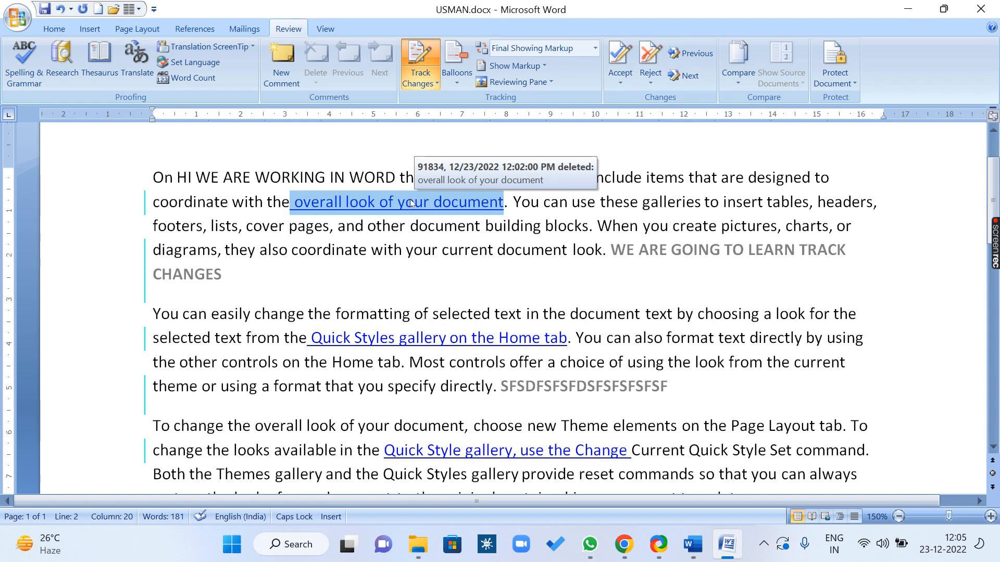
pyautogui.click(621, 81)
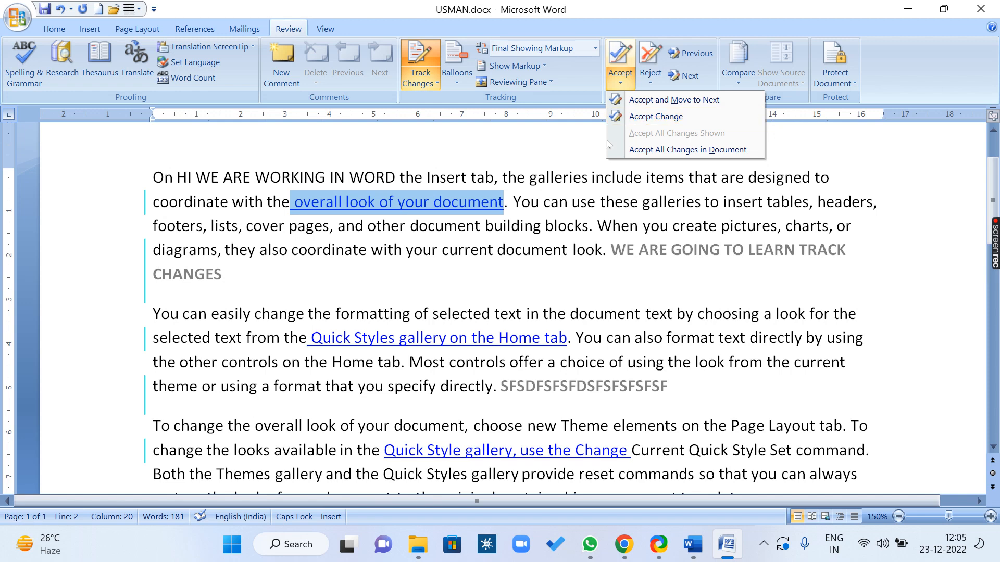
pyautogui.click(386, 16)
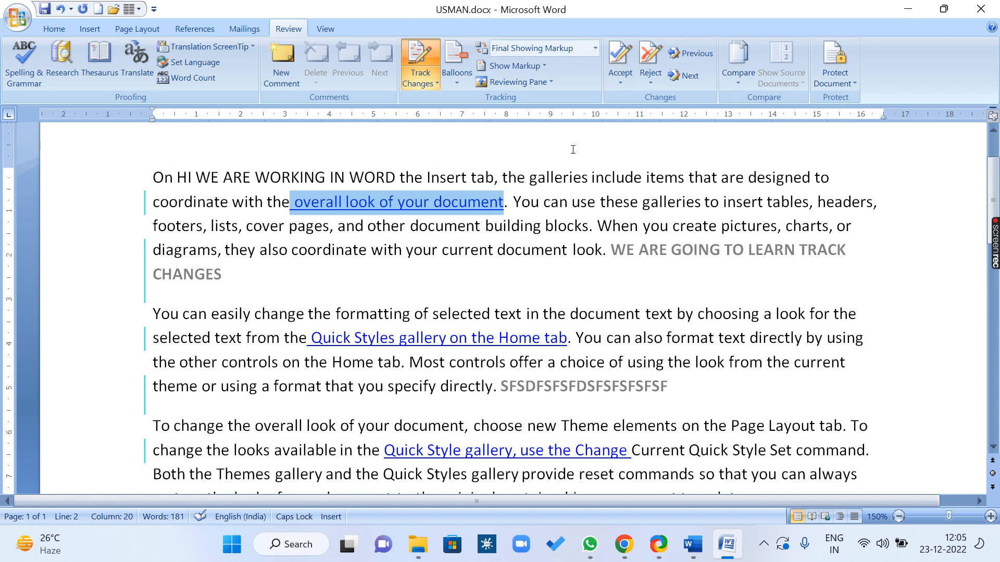
pyautogui.click(620, 78)
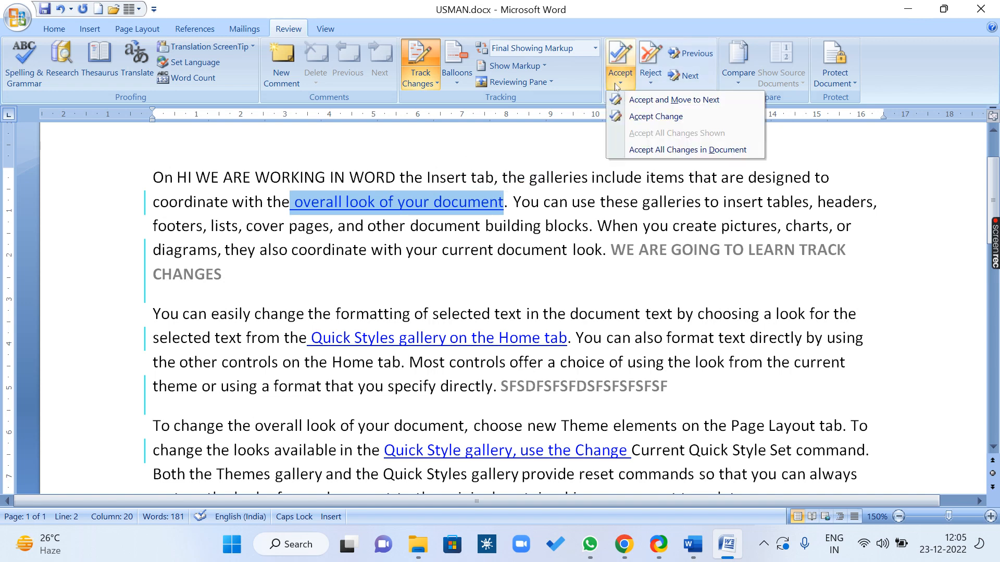
pyautogui.click(638, 117)
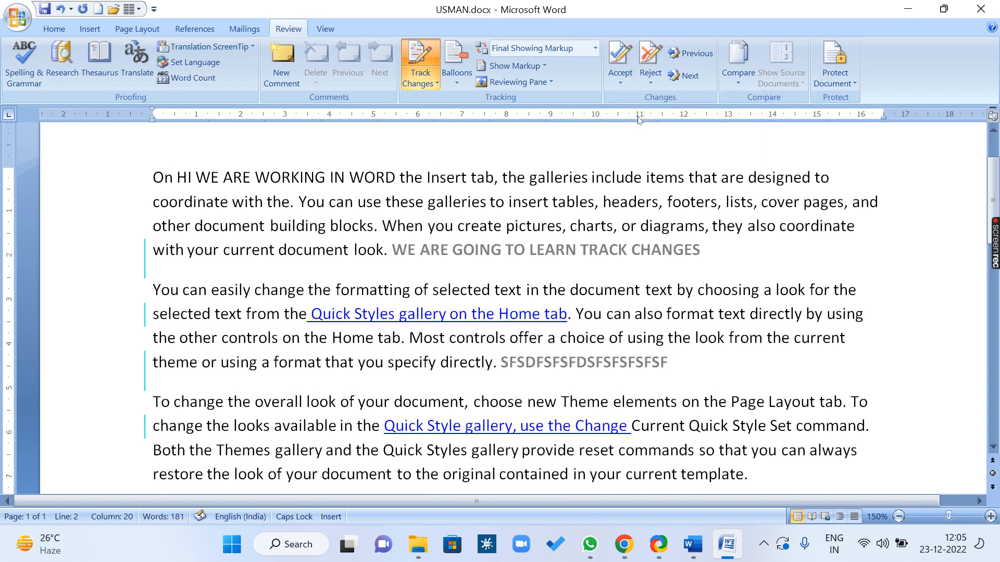
# Reject the tracked insertion 'WE ARE GOING TO LEARN TRACK CHANGES' ending the first paragraph
pyautogui.click(688, 76)
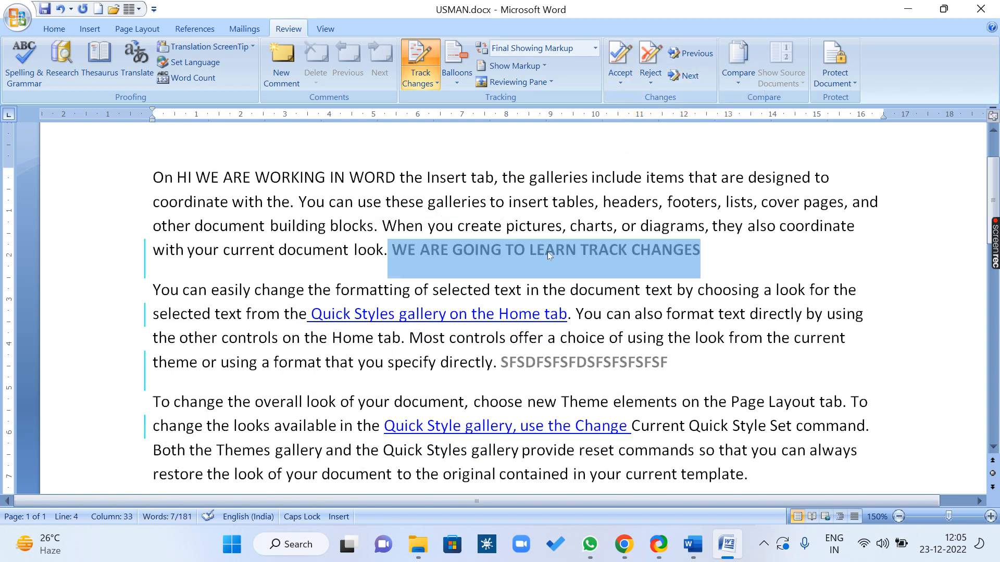
pyautogui.moveTo(547, 256)
pyautogui.click(651, 82)
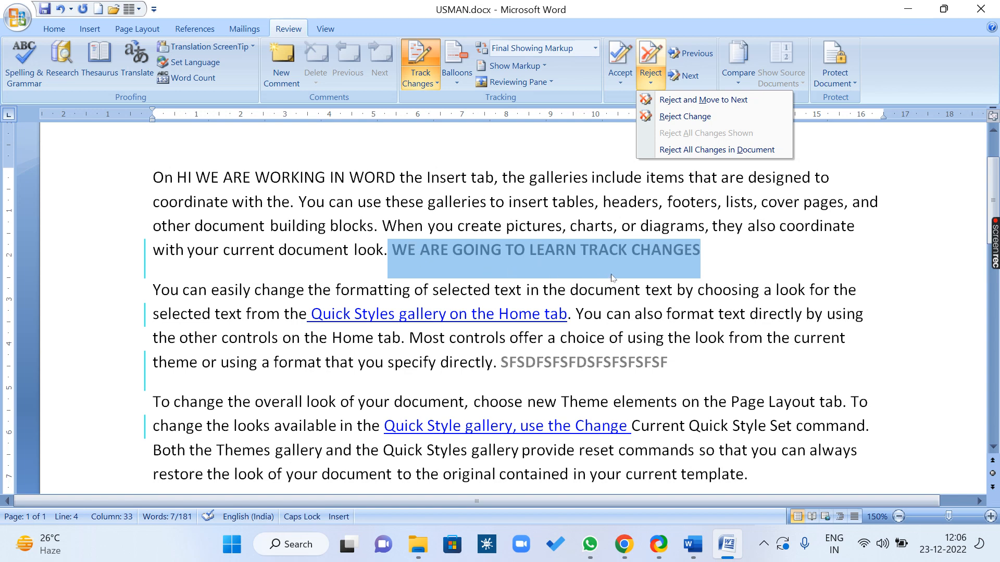
pyautogui.click(679, 118)
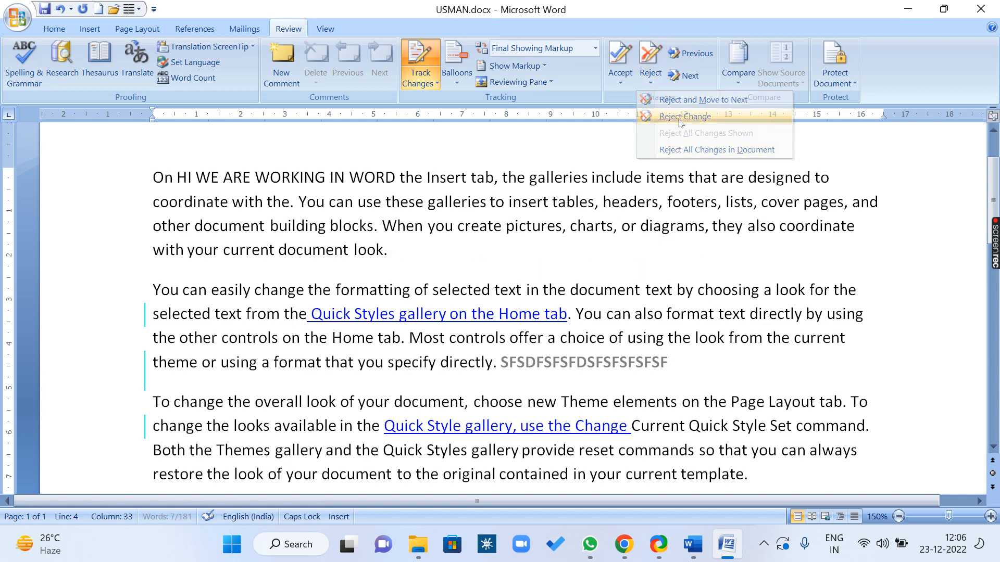
# Reject the tracked deletion of 'Quick Styles gallery on the Home tab', restoring it as plain text
pyautogui.click(684, 77)
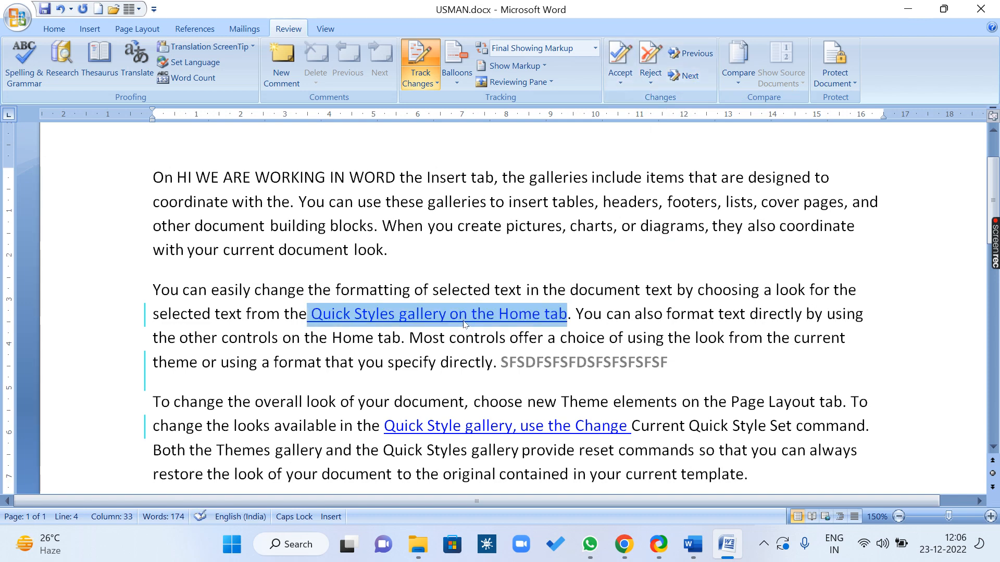
pyautogui.moveTo(465, 324)
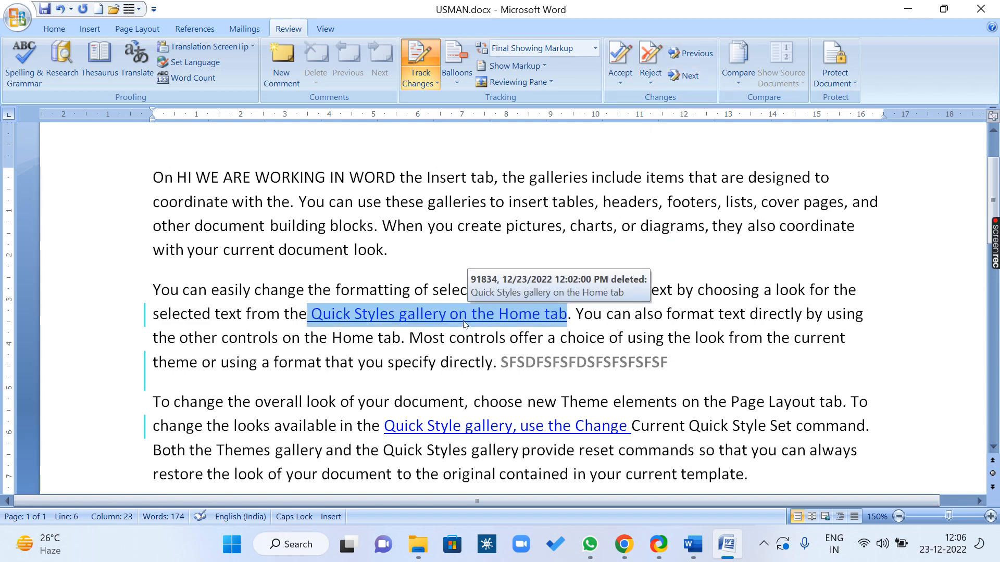
pyautogui.click(650, 84)
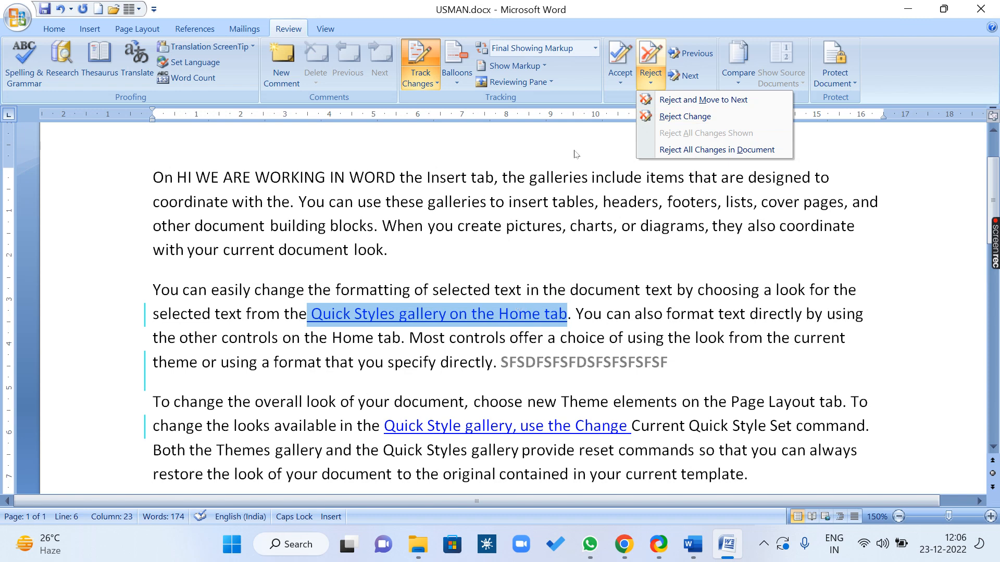
pyautogui.click(615, 84)
pyautogui.click(676, 6)
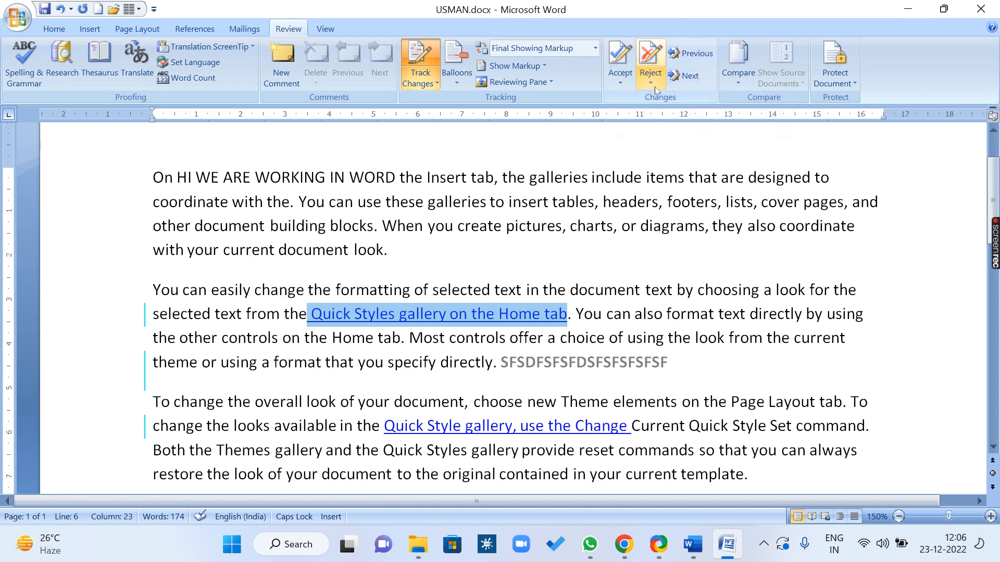
pyautogui.click(650, 81)
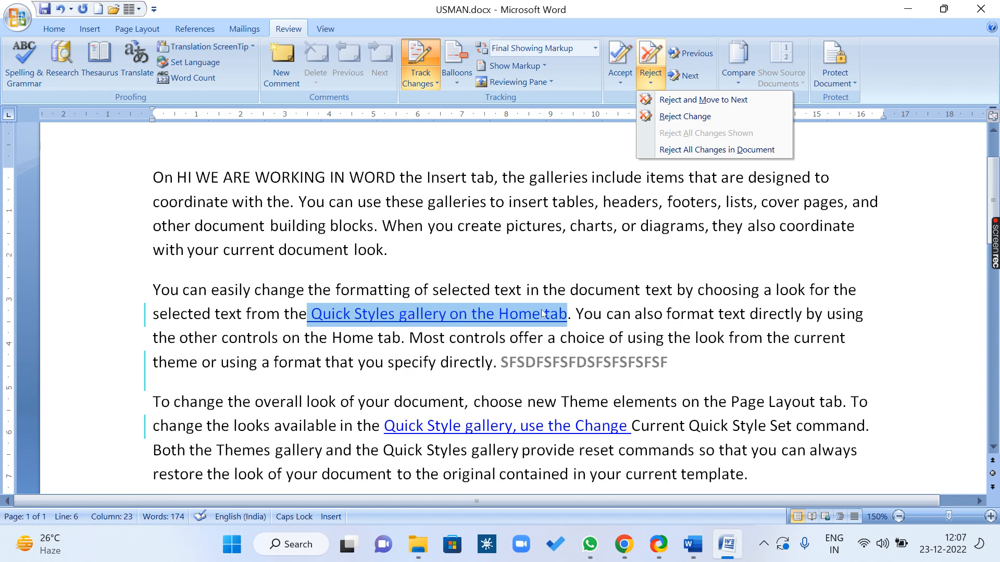
pyautogui.click(625, 80)
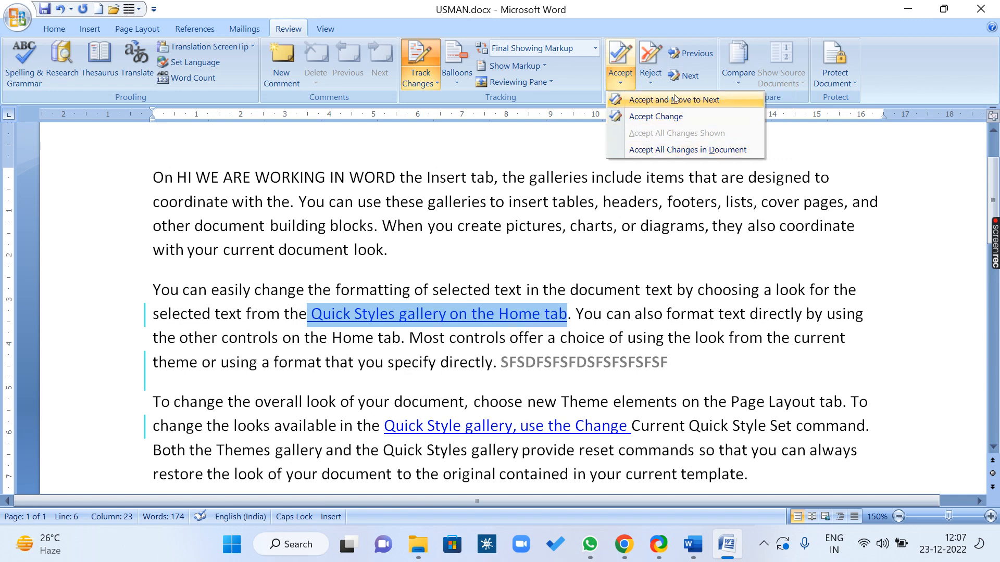
pyautogui.click(651, 81)
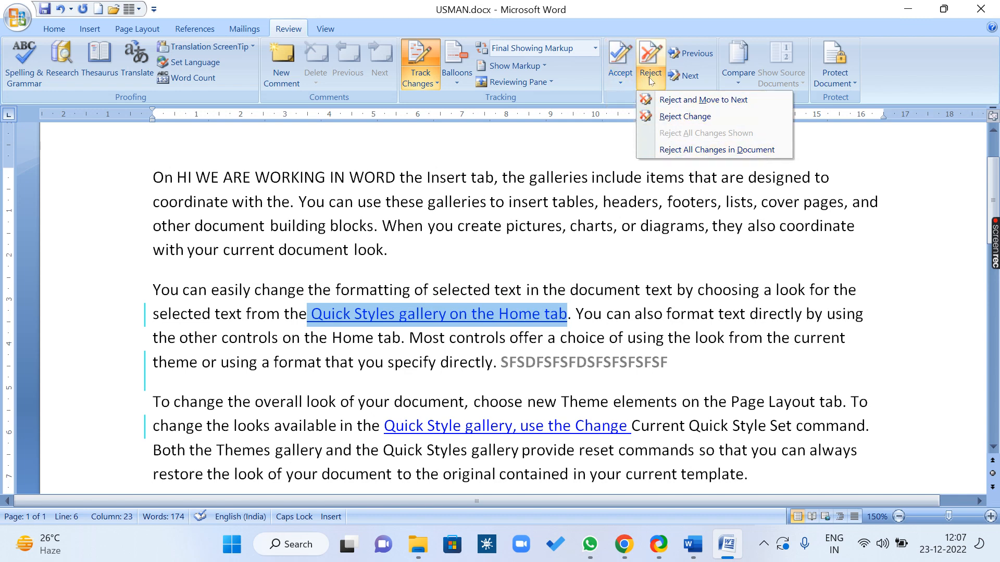
pyautogui.click(671, 116)
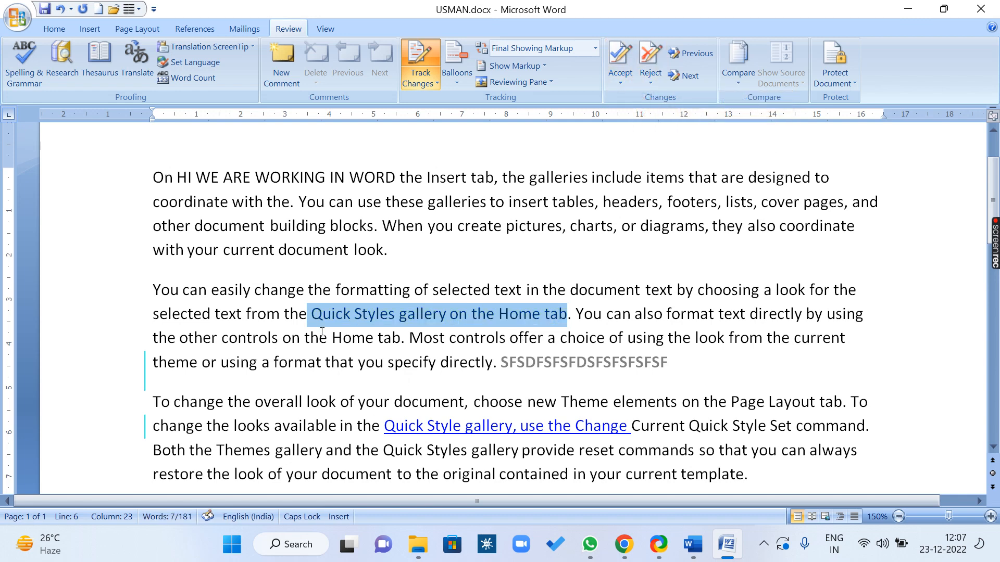
# Accept the tracked insertion 'SFSDFSFSFDSFSFSFSFSF' at the end of the second paragraph
pyautogui.click(686, 77)
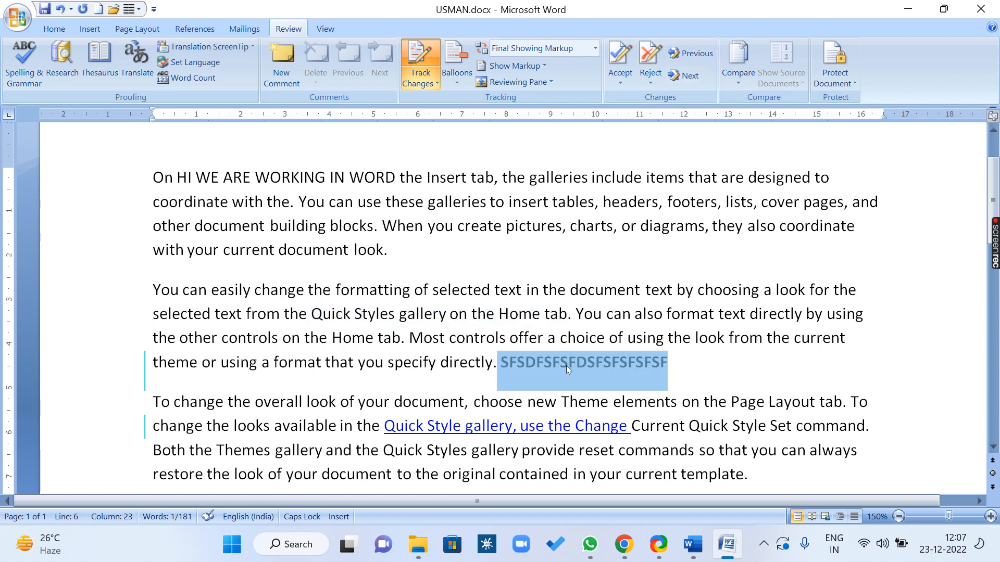
pyautogui.moveTo(567, 366)
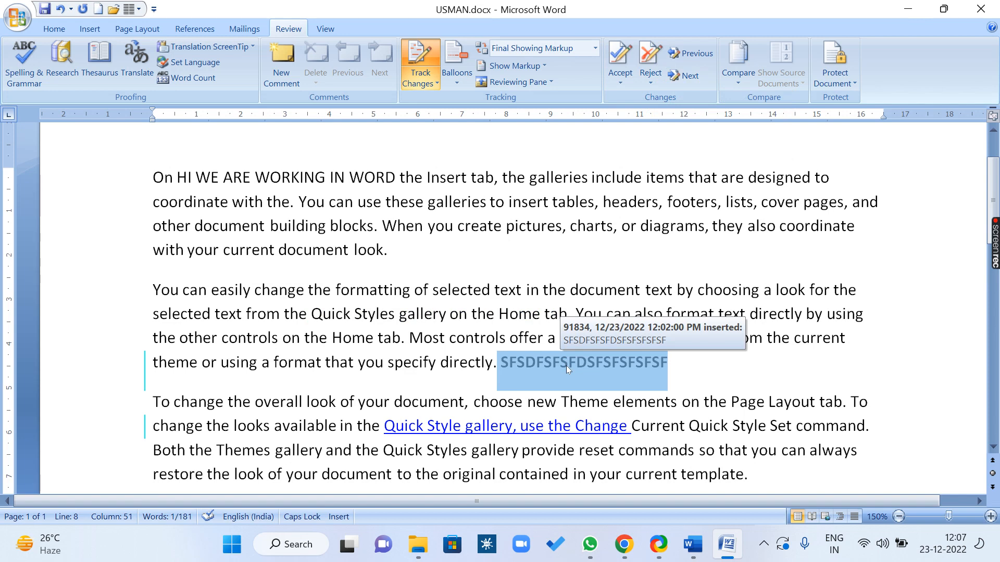
pyautogui.click(620, 77)
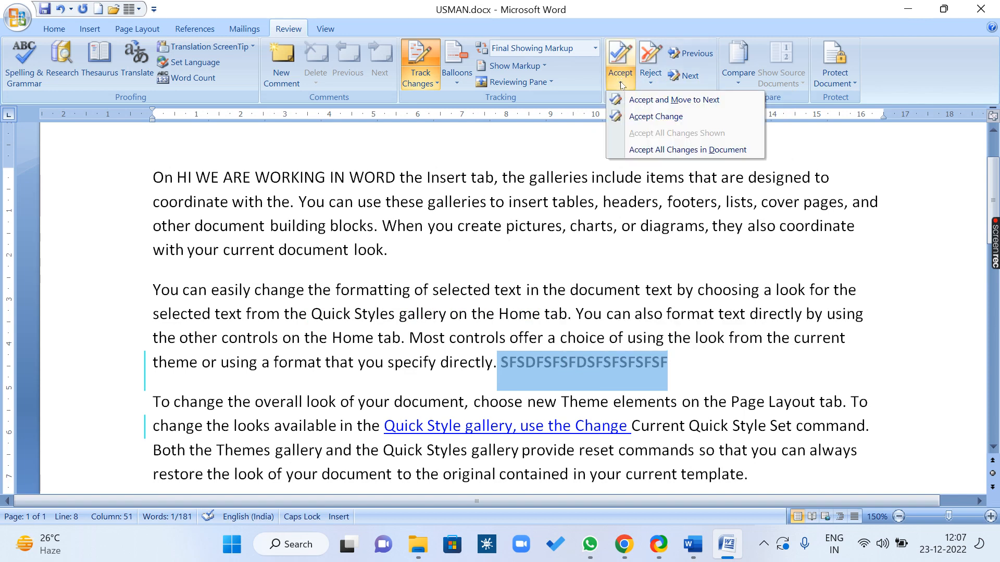
pyautogui.click(634, 118)
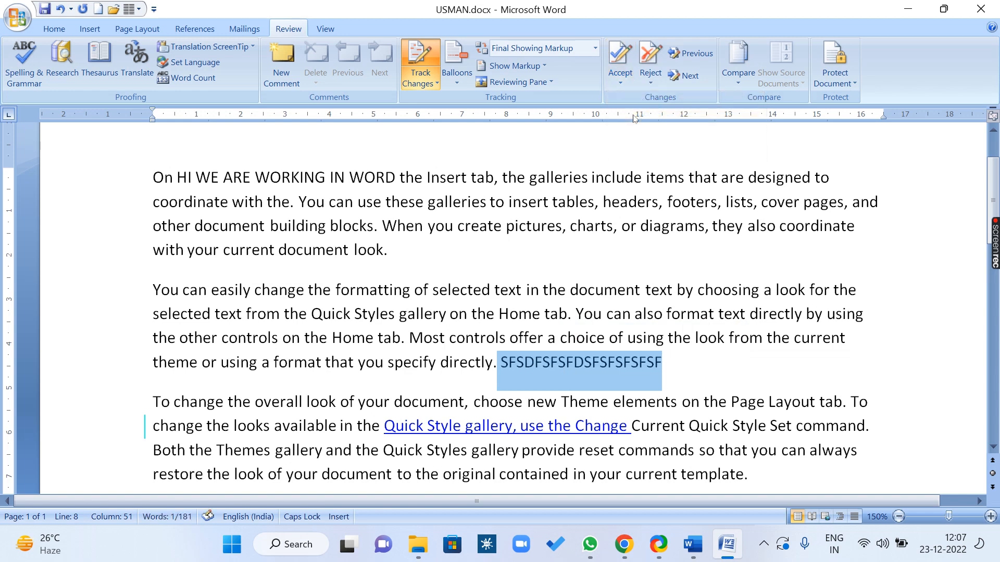
pyautogui.click(672, 77)
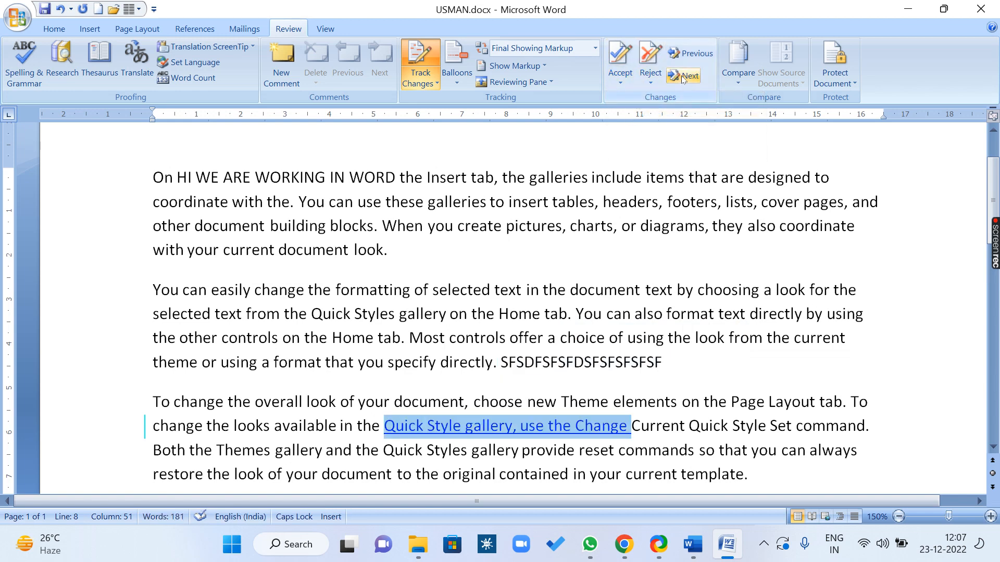
# Accept the third-paragraph deletion of 'Quick Style gallery, use the Change'
pyautogui.click(651, 79)
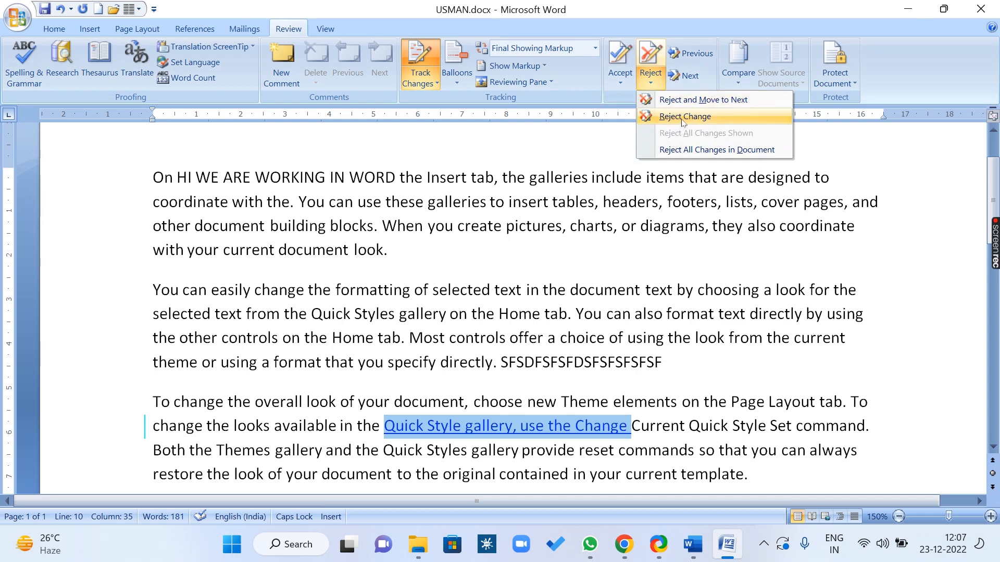
pyautogui.click(620, 80)
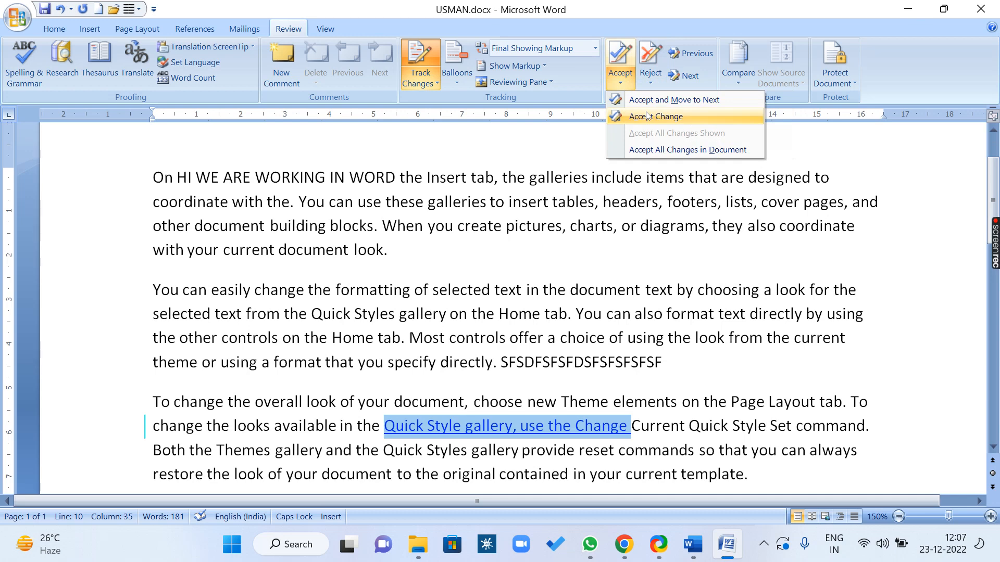
pyautogui.click(647, 116)
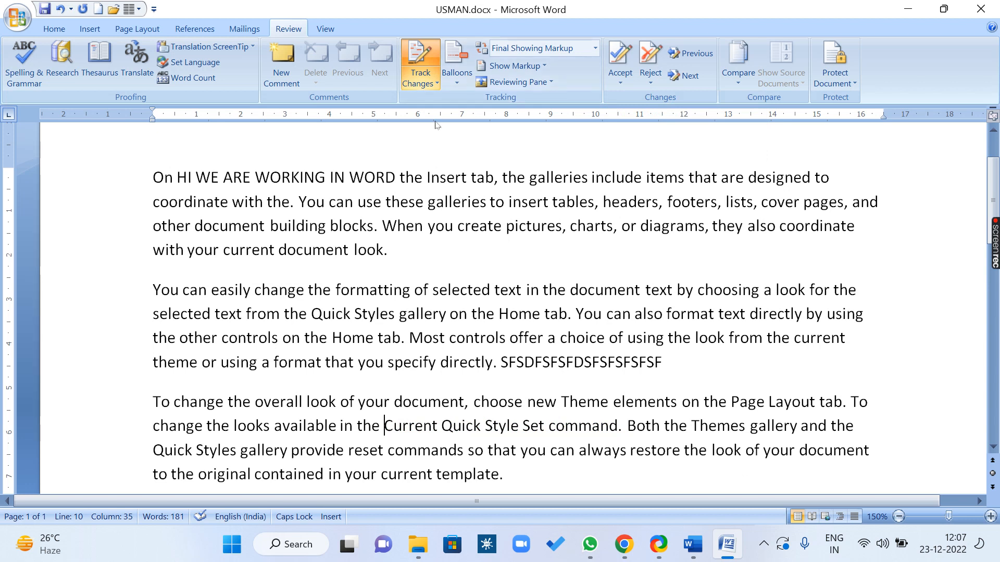
pyautogui.click(422, 83)
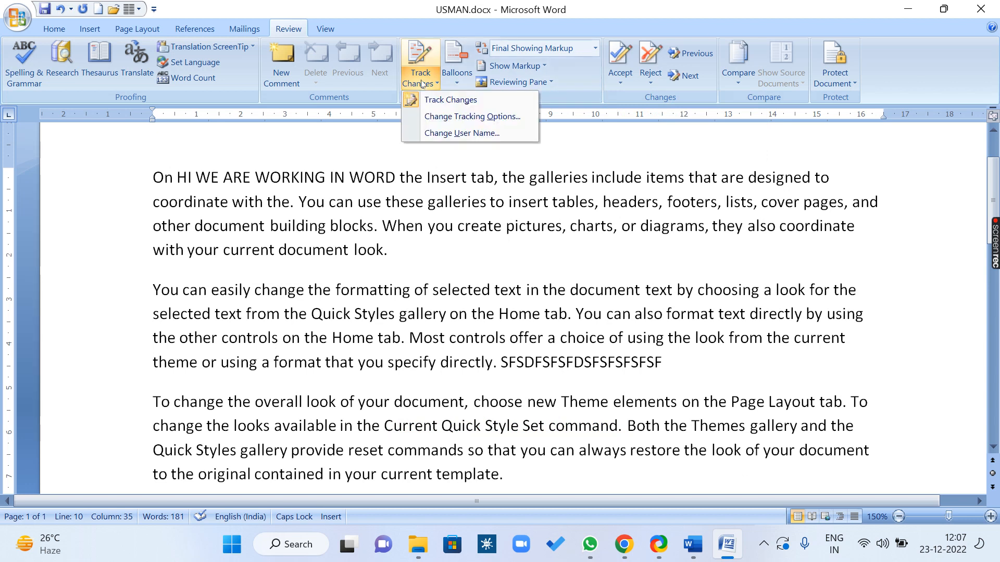
pyautogui.click(466, 100)
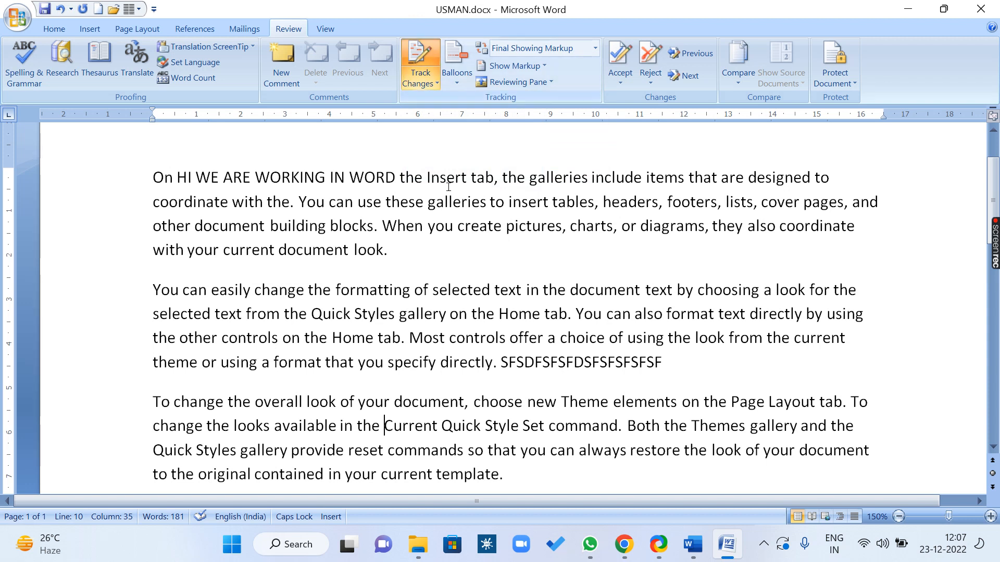
pyautogui.click(420, 82)
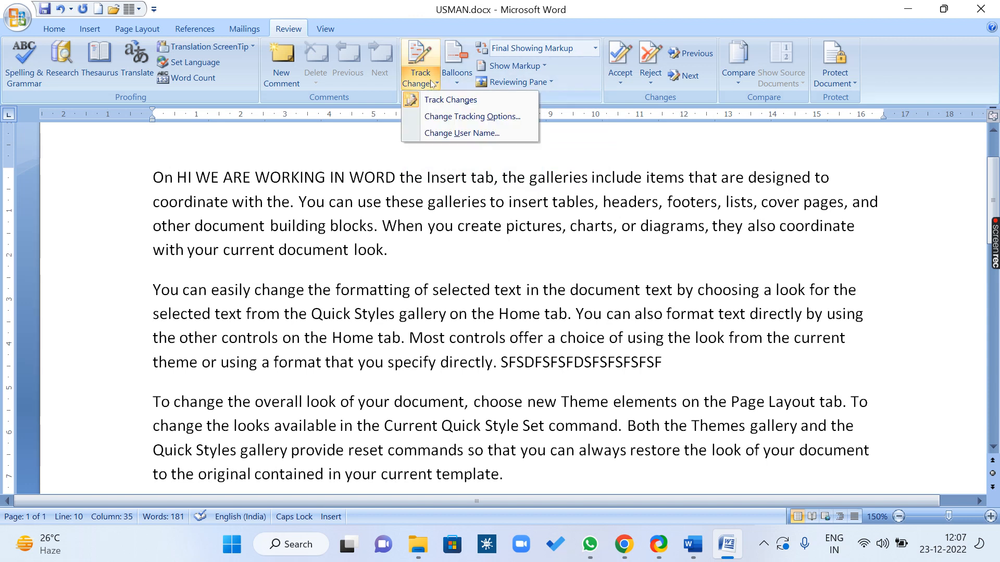
pyautogui.click(412, 101)
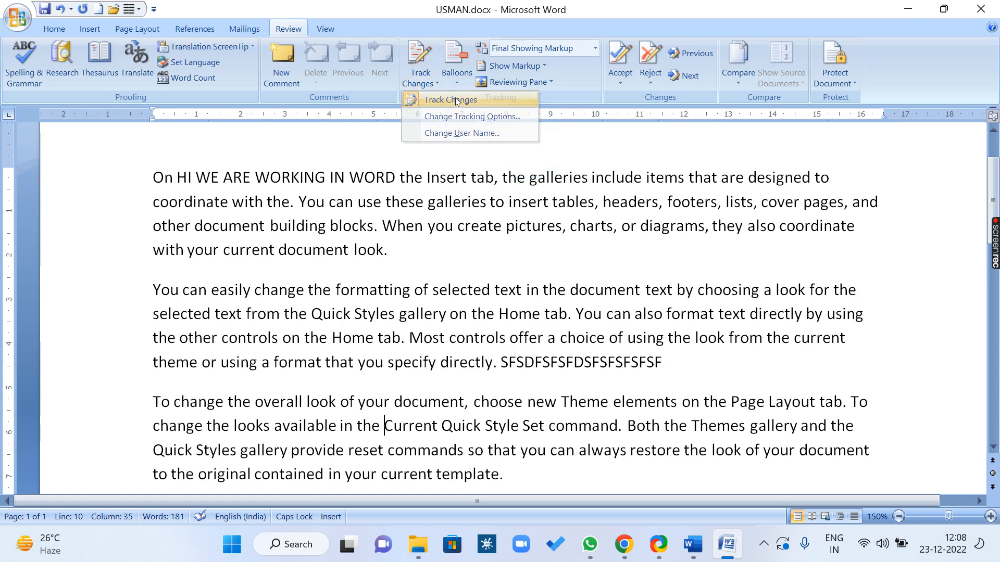
pyautogui.click(420, 82)
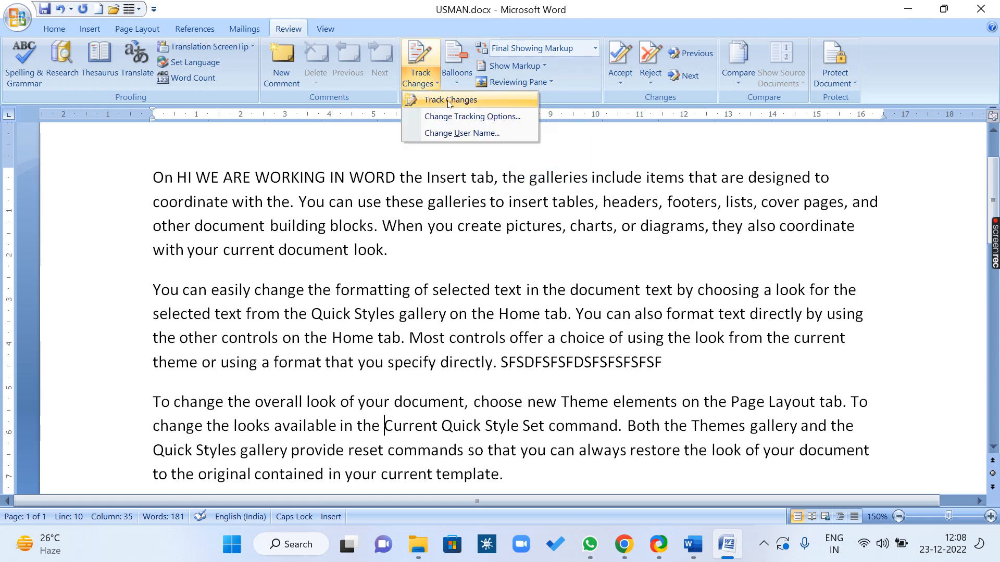
pyautogui.click(450, 100)
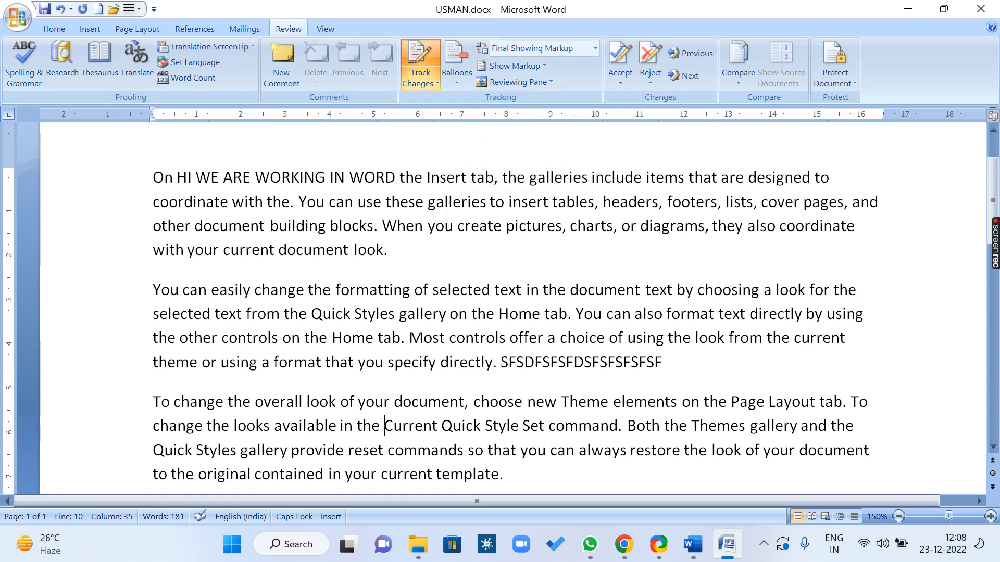
pyautogui.click(421, 83)
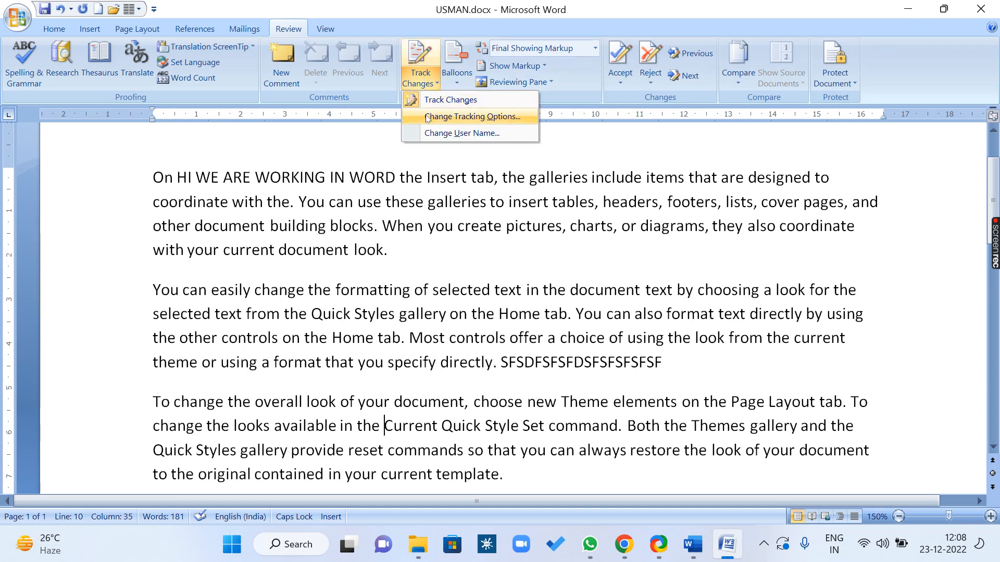
# Glance at Change Tracking Options, toggle tracking on then off, and place the cursor after 'look.'
pyautogui.click(511, 120)
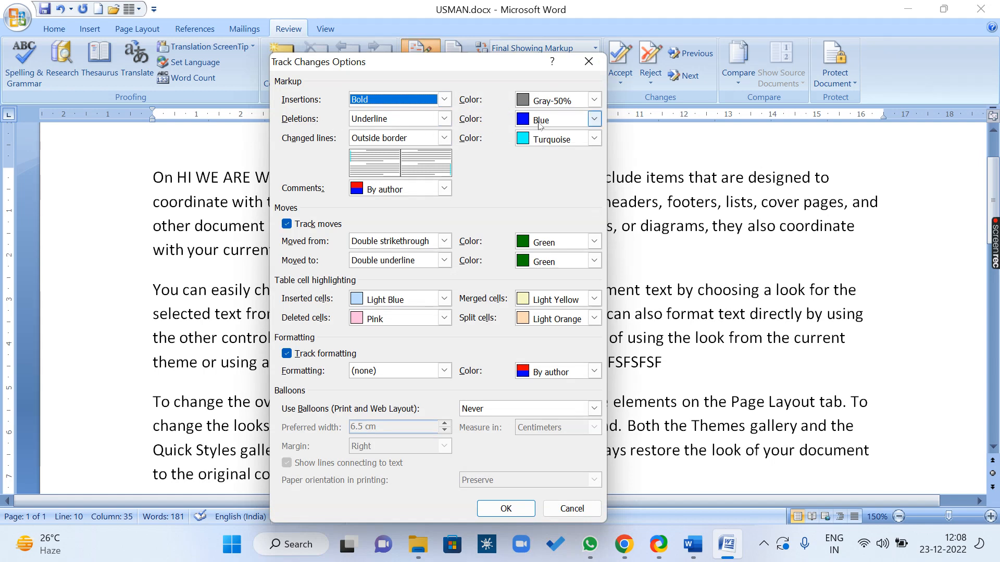
pyautogui.click(589, 62)
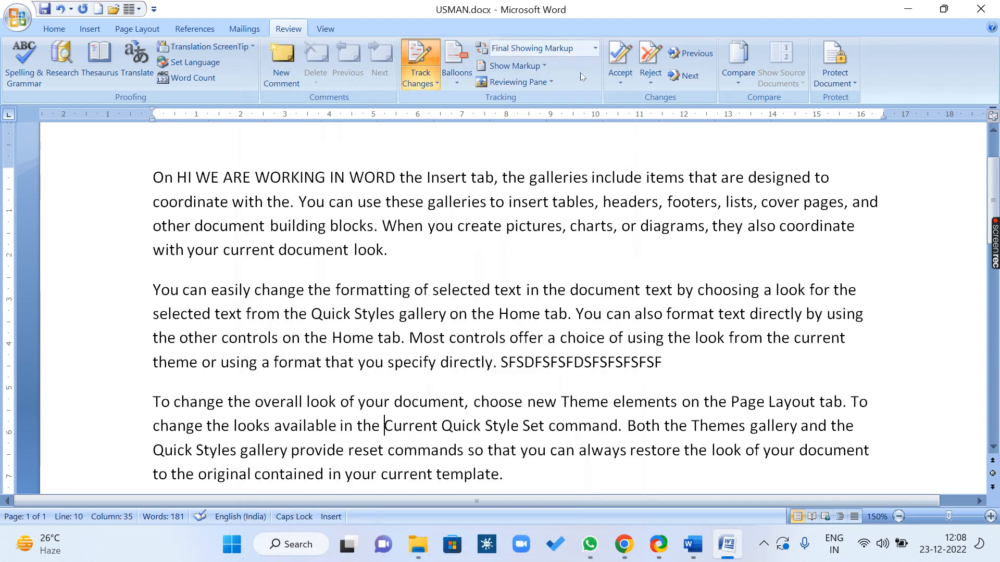
pyautogui.click(426, 51)
pyautogui.click(429, 49)
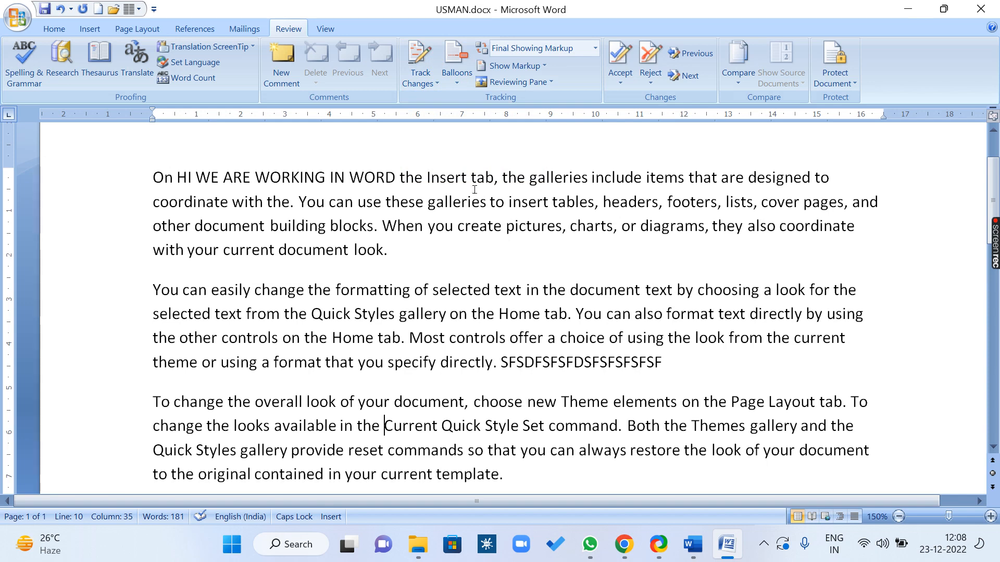
pyautogui.click(423, 250)
# Append a run of capital A's after 'look.', delete the second paragraph, then re-enable tracking
pyautogui.write('AAAAAAAAAAAAAAAAAAAAAAAAAAA')
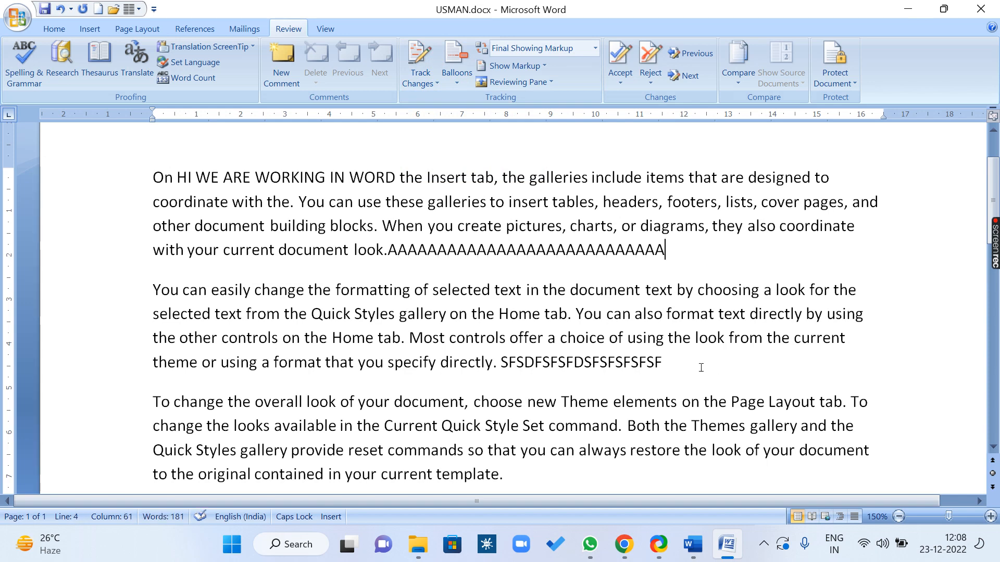
pyautogui.moveTo(700, 367); pyautogui.dragTo(147, 285)
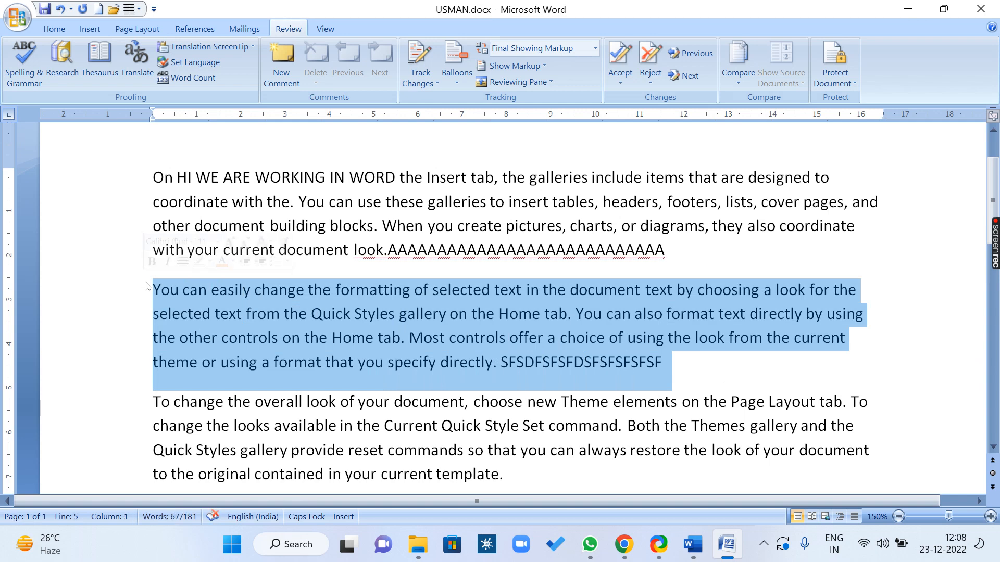
pyautogui.press('Delete')
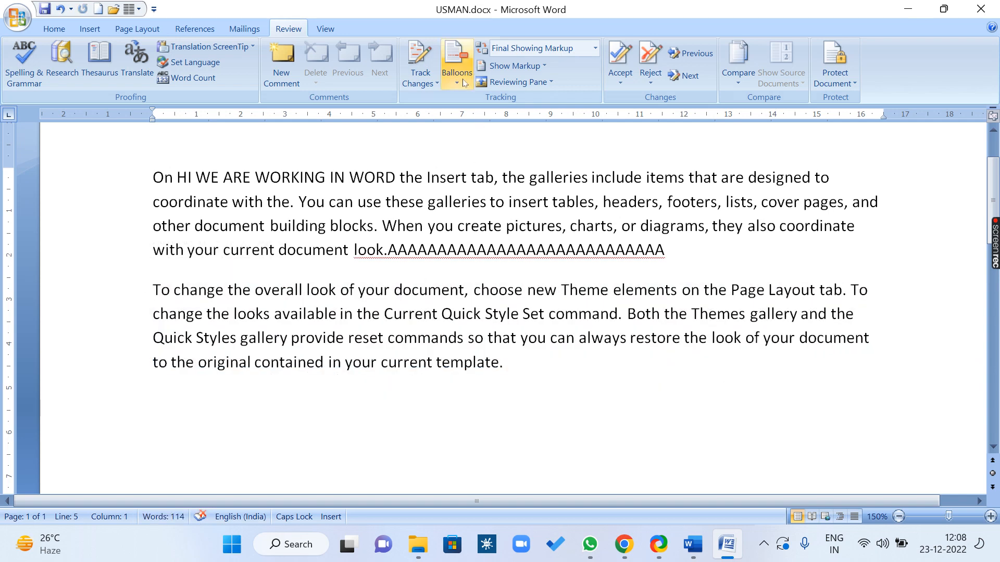
pyautogui.click(423, 55)
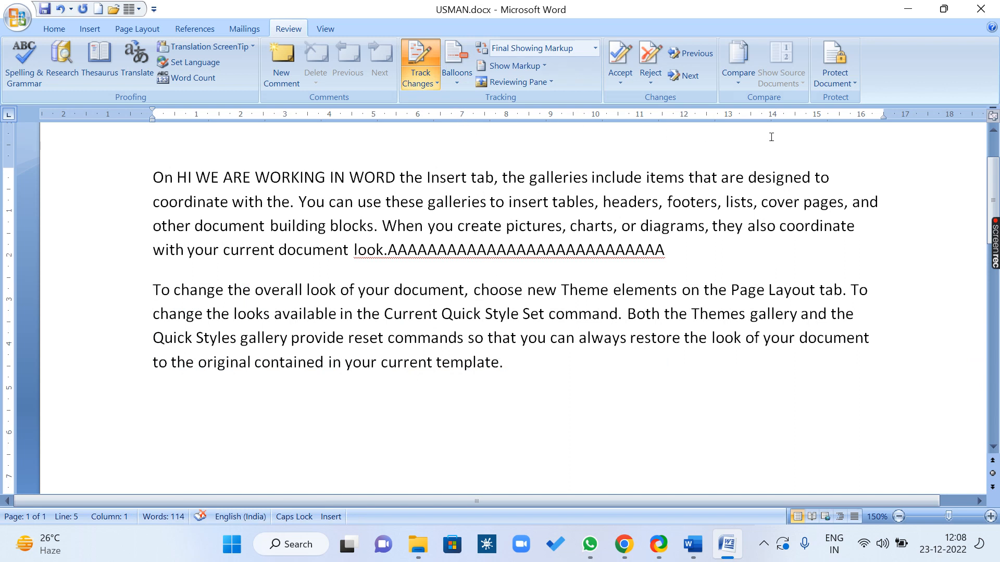
# In Restrict Formatting and Editing, allow only Tracked changes as the editing type
pyautogui.click(844, 82)
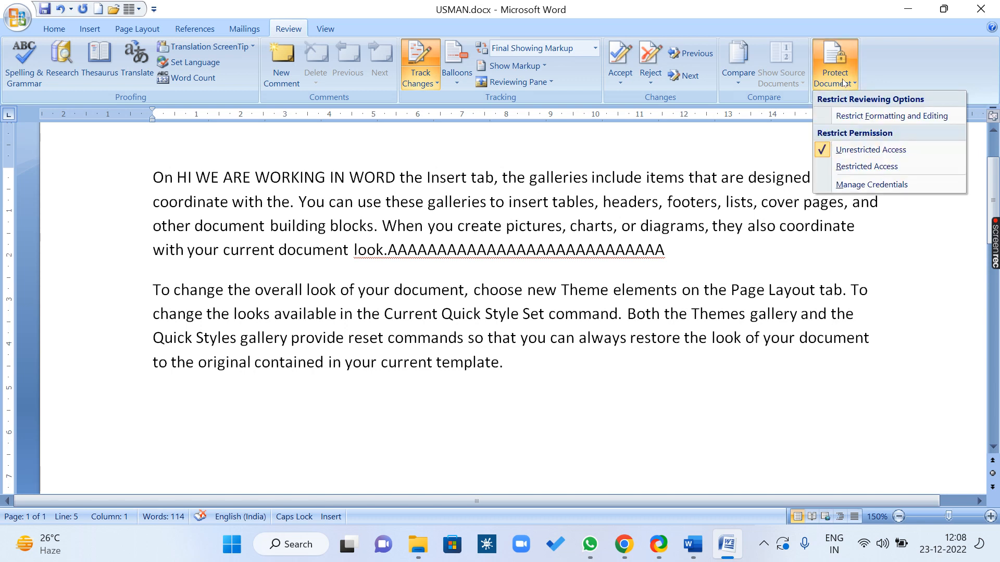
pyautogui.click(865, 117)
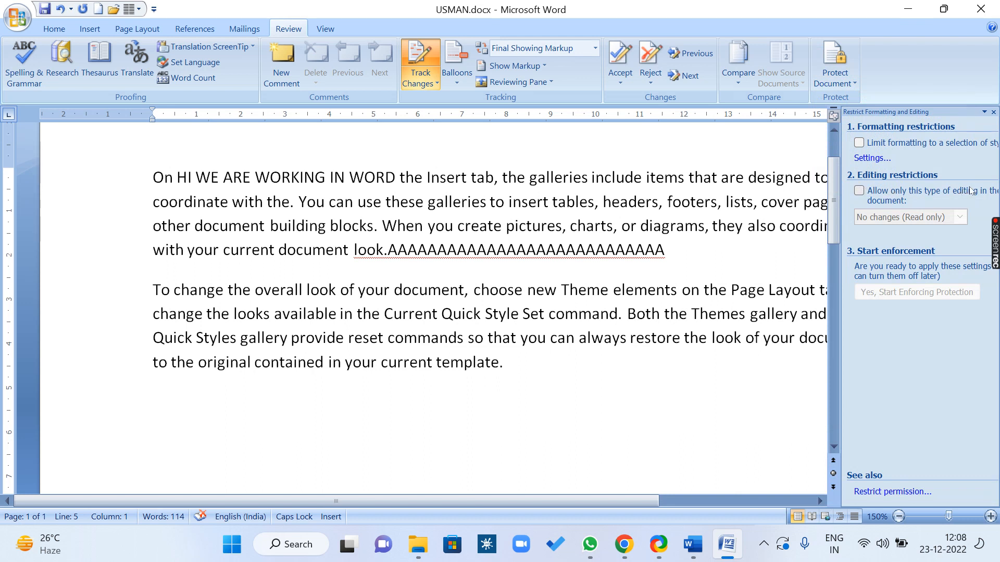
pyautogui.click(865, 192)
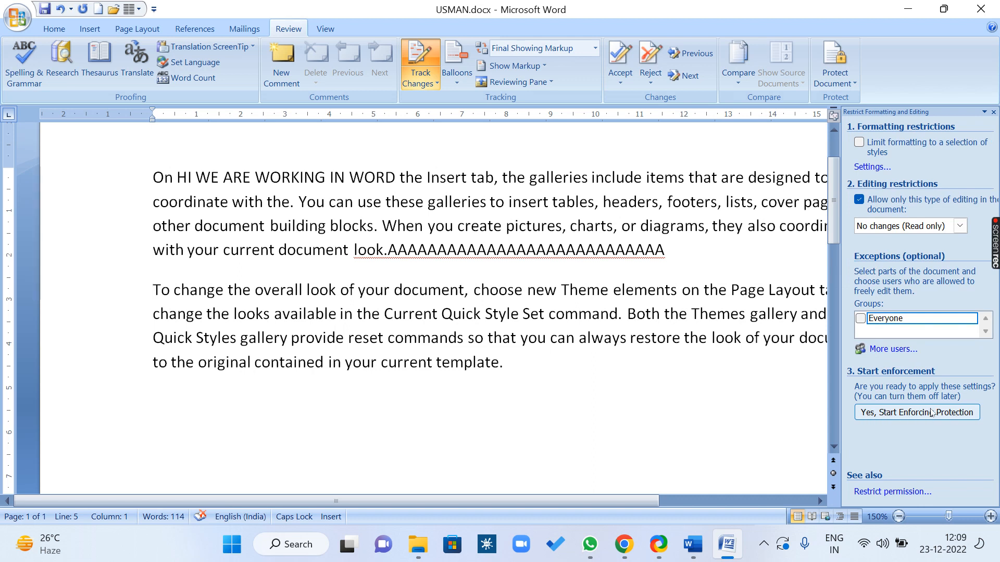
pyautogui.click(960, 225)
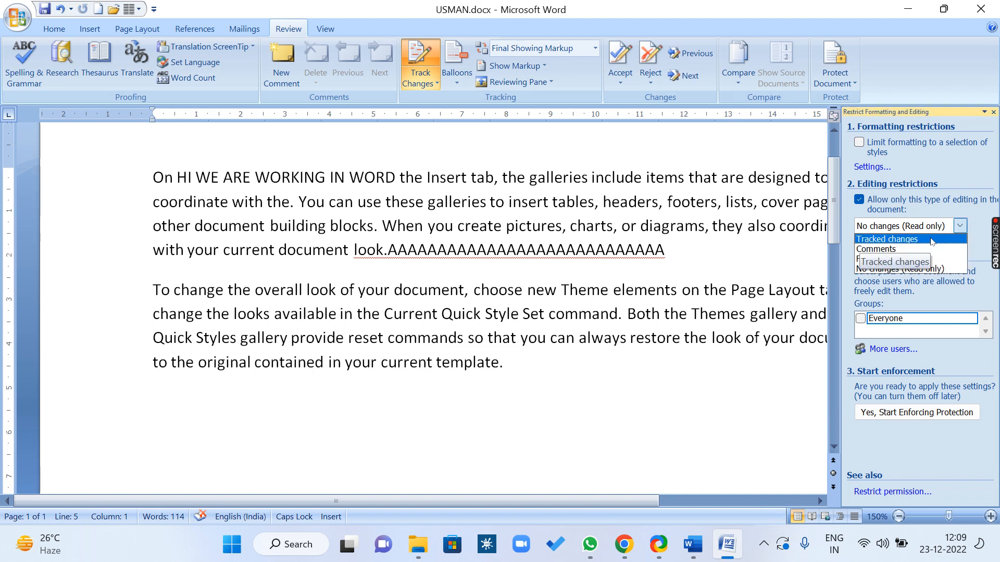
pyautogui.click(932, 240)
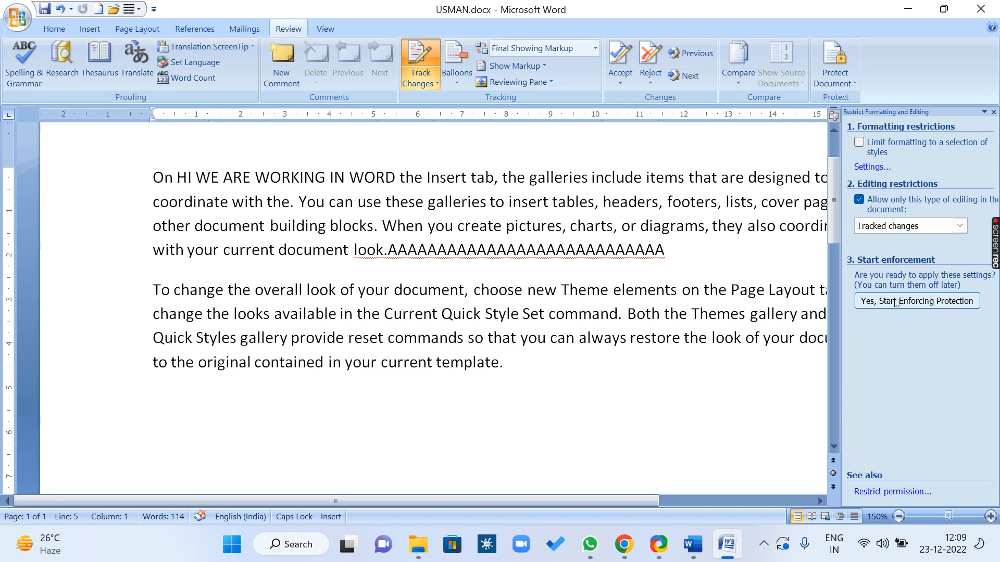
# Start enforcing protection with an entered and confirmed password, then close the restrictions pane
pyautogui.click(930, 306)
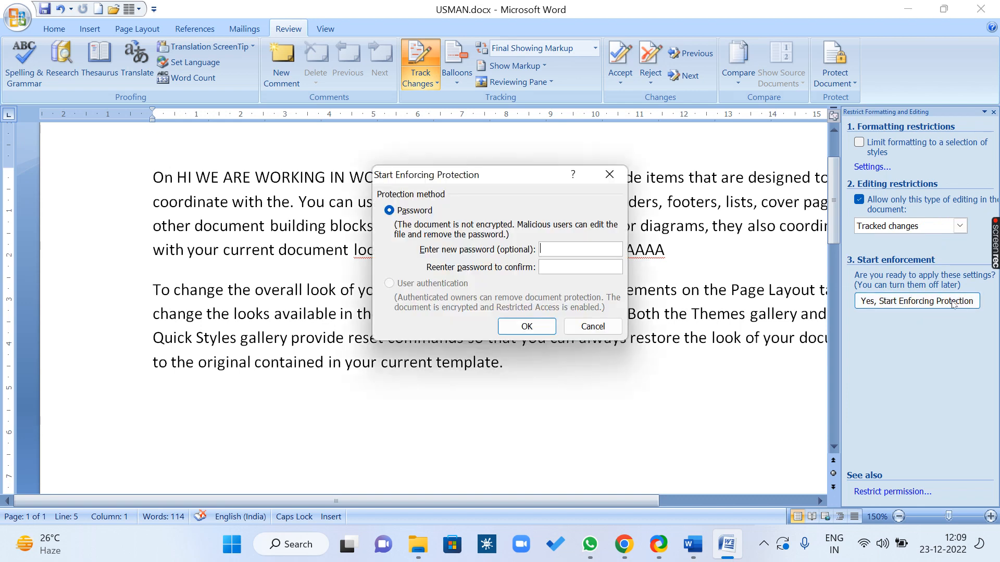
pyautogui.write('1')
pyautogui.click(602, 267)
pyautogui.write('1')
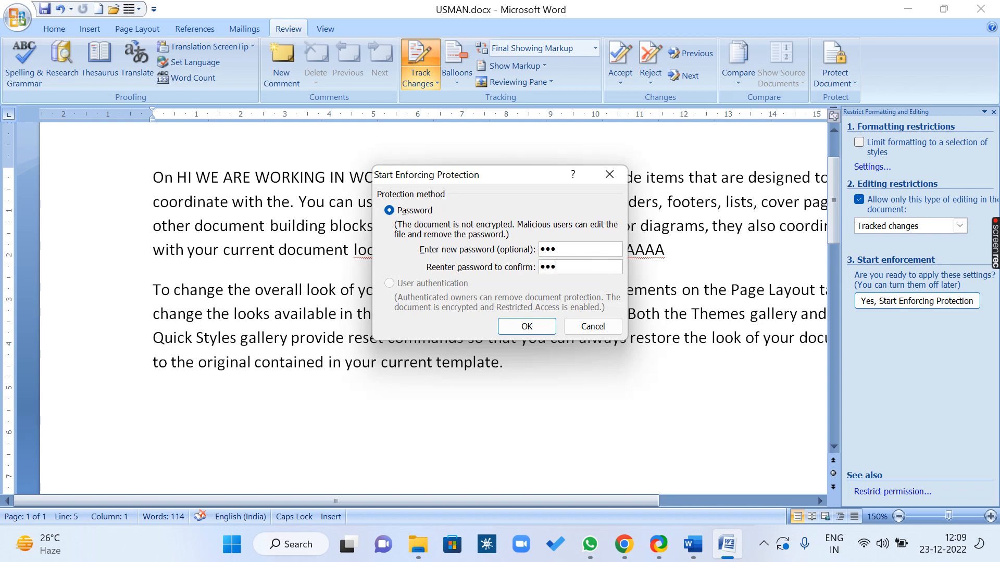
pyautogui.click(539, 324)
pyautogui.click(994, 113)
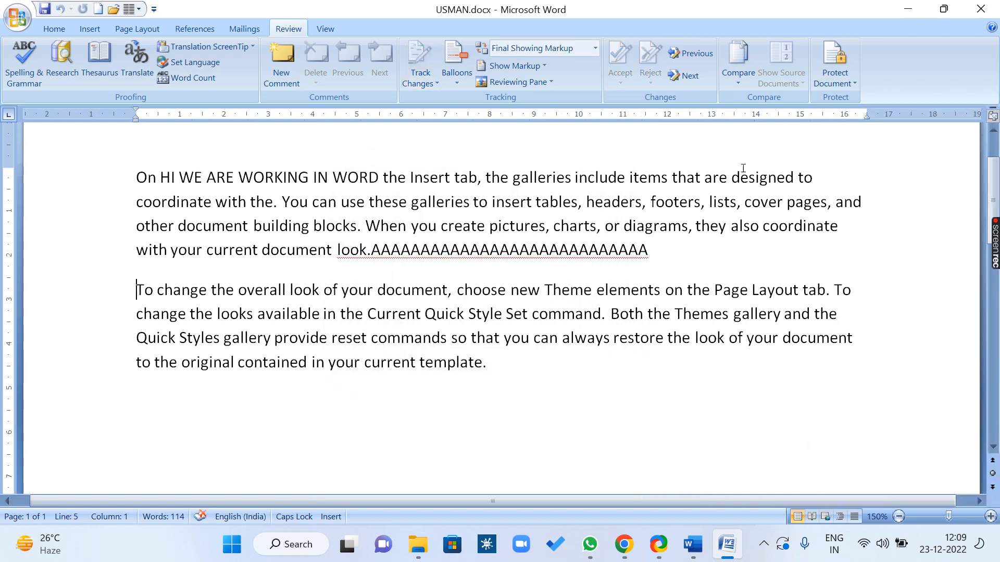
# Open and close the Track Changes options list and try to turn tracking off
pyautogui.click(422, 77)
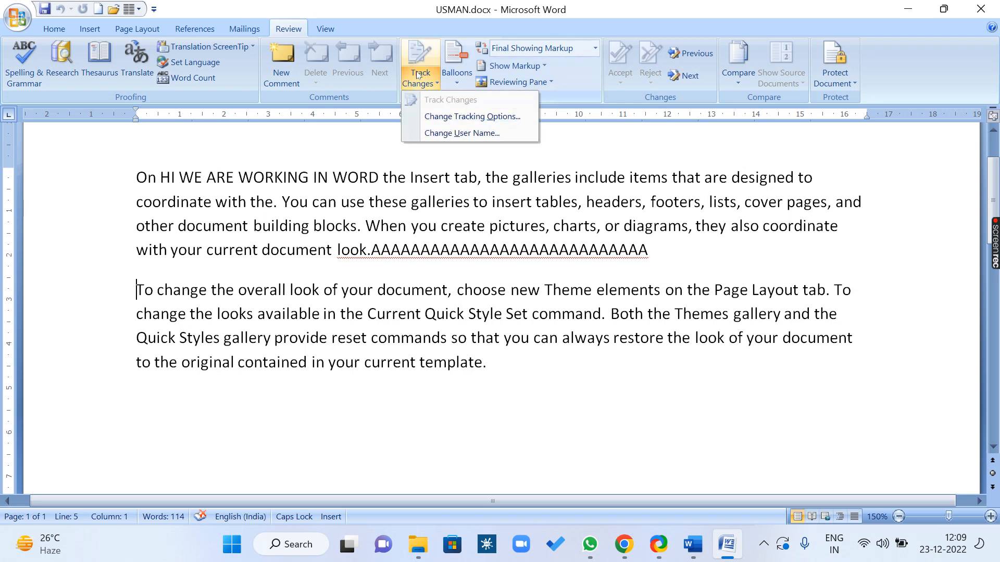
pyautogui.click(420, 56)
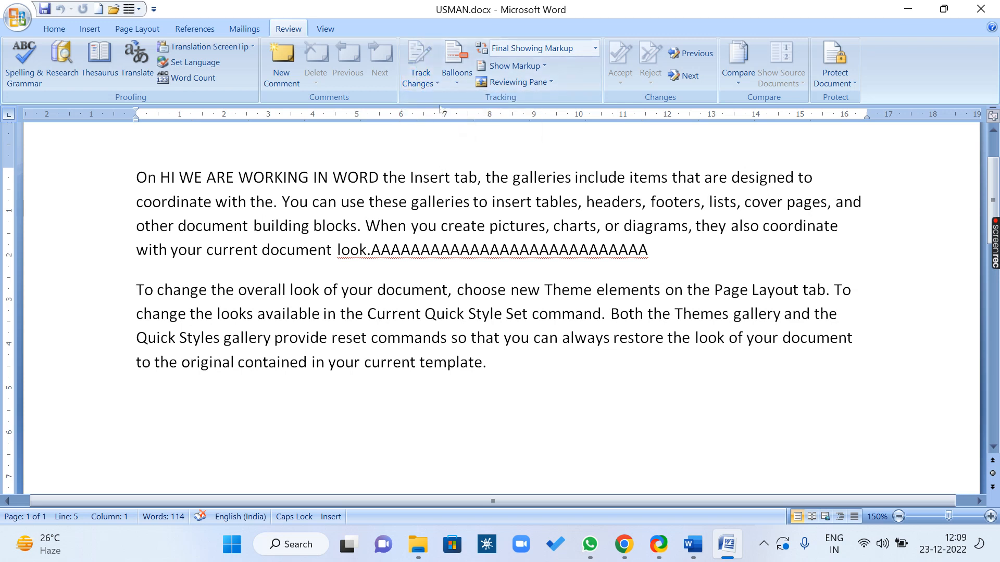
pyautogui.click(412, 61)
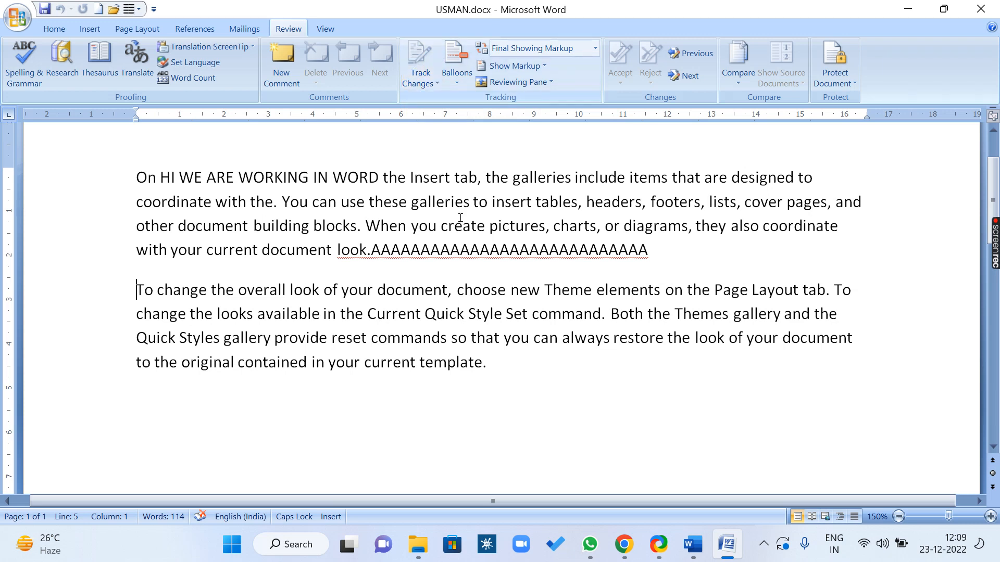
# Add 'SFDSFSEFDSFSFSDF' after 'template.' and delete 'IN WORD' through 'When' as tracked edits
pyautogui.click(547, 364)
pyautogui.write('SFDSFSEFDSFSFSDF')
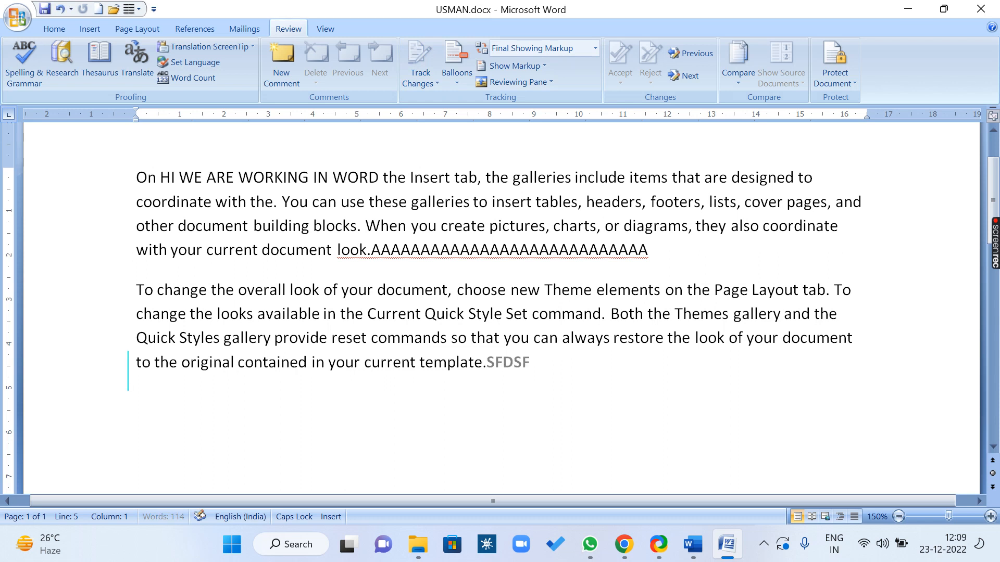
pyautogui.click(324, 190)
pyautogui.moveTo(324, 189); pyautogui.dragTo(387, 218)
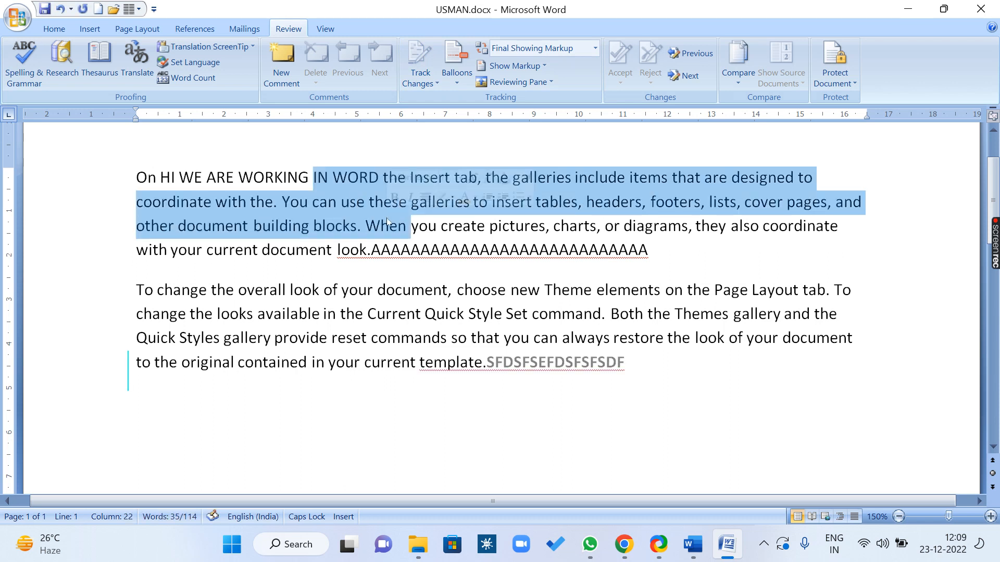
pyautogui.press('Delete')
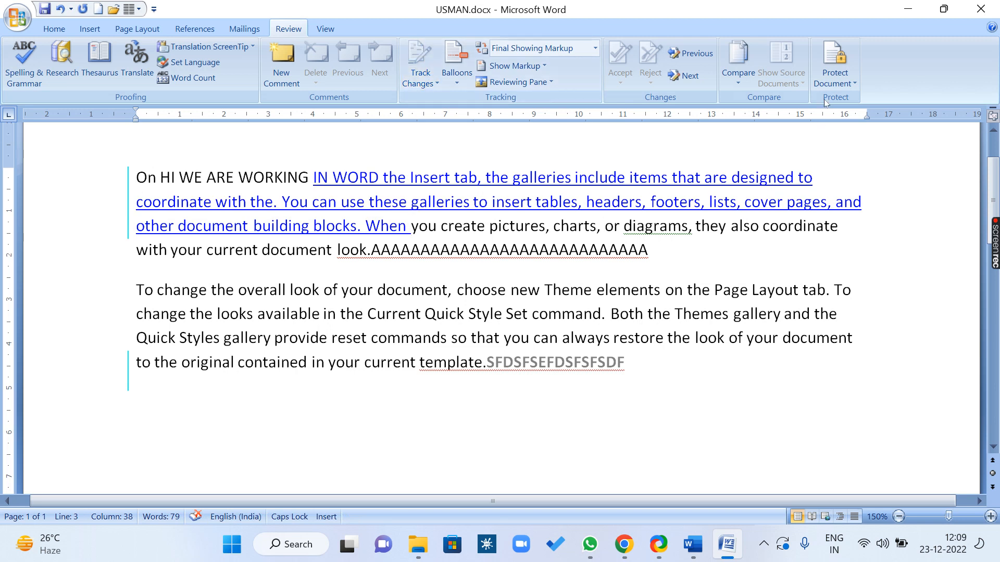
pyautogui.click(833, 78)
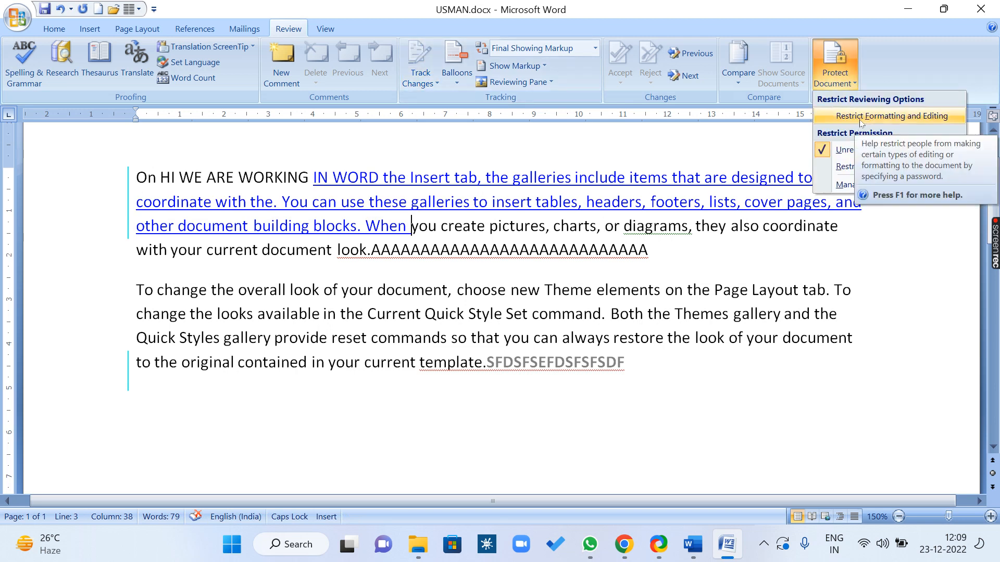
# Stop document protection by entering the password, then close the restrictions pane
pyautogui.click(935, 117)
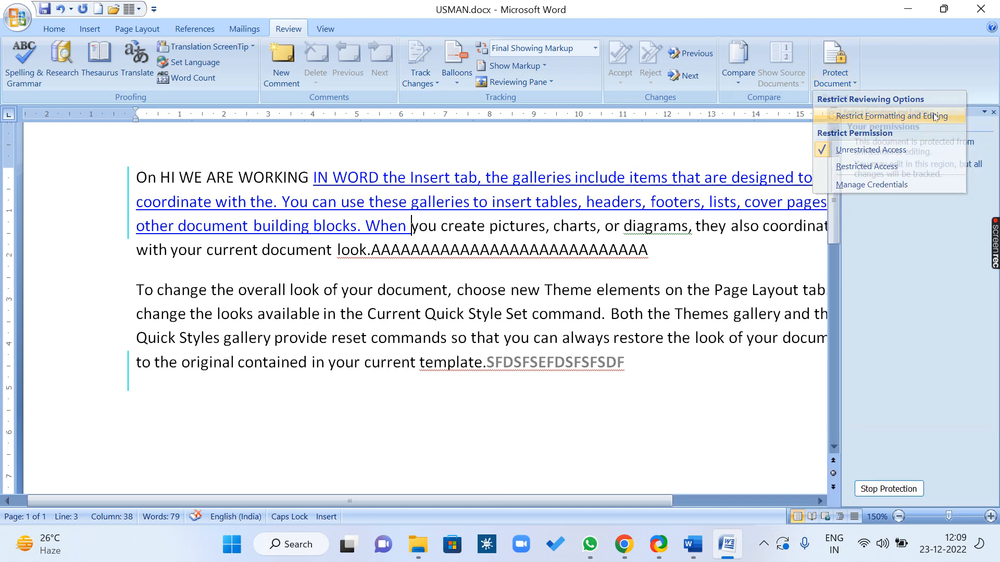
pyautogui.click(898, 492)
pyautogui.write('123')
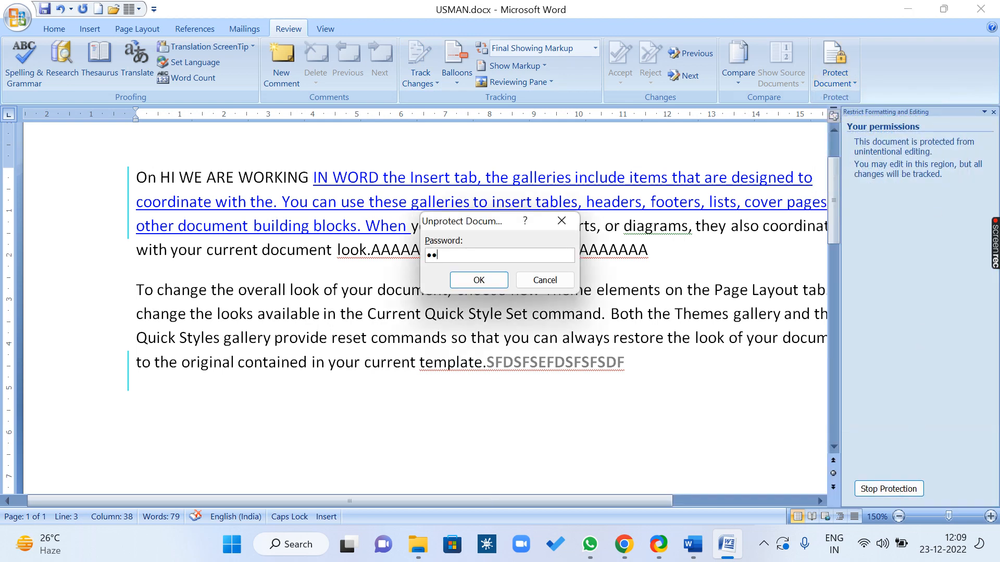
pyautogui.click(485, 282)
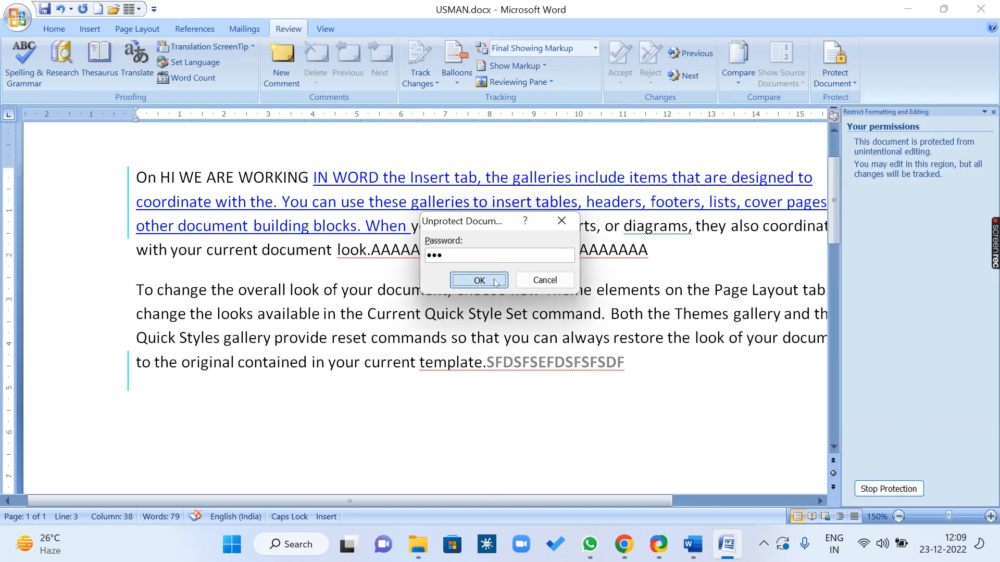
pyautogui.click(422, 52)
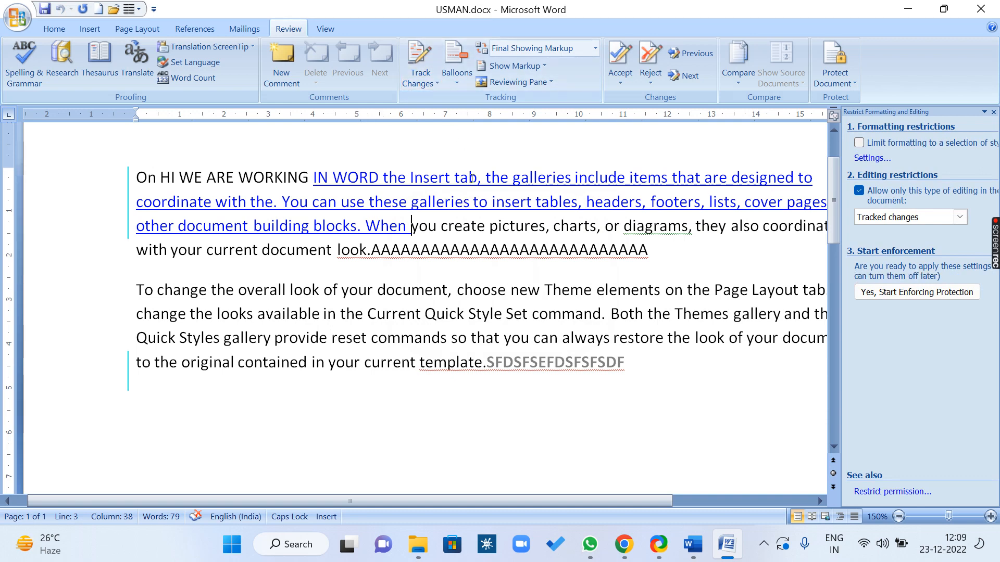
pyautogui.click(994, 111)
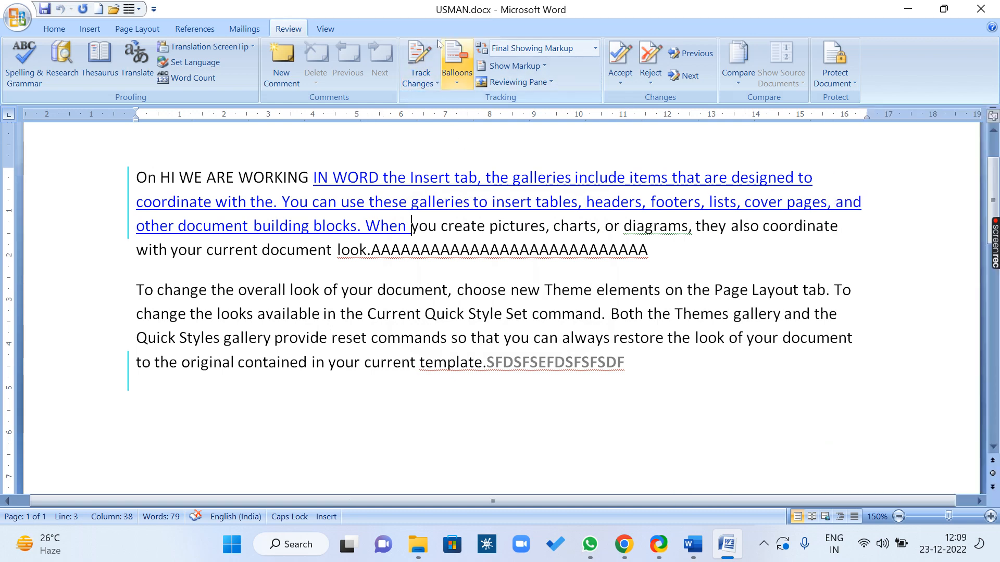
# Re-enable 'Allow only this type of editing' set to Tracked changes
pyautogui.click(822, 89)
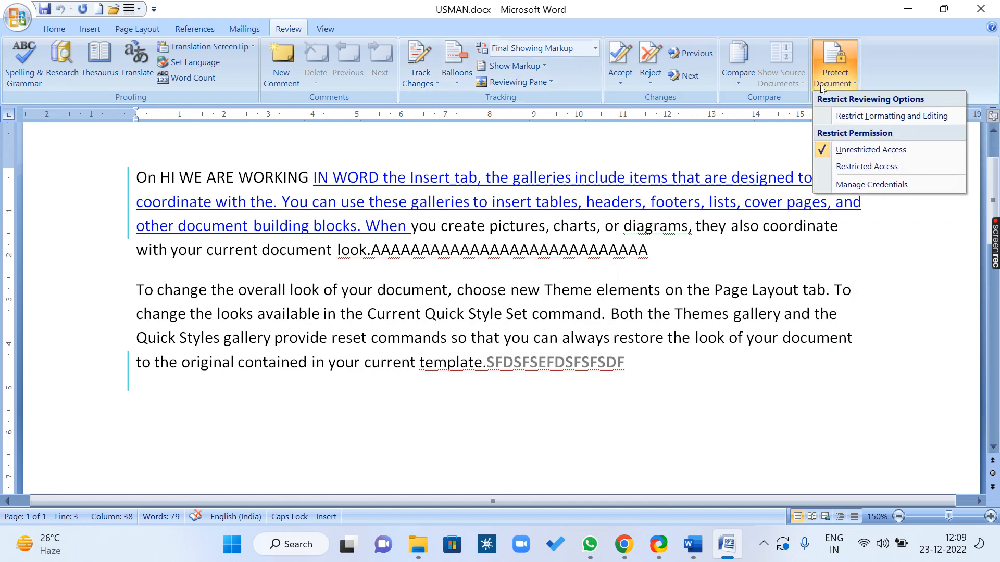
pyautogui.click(849, 117)
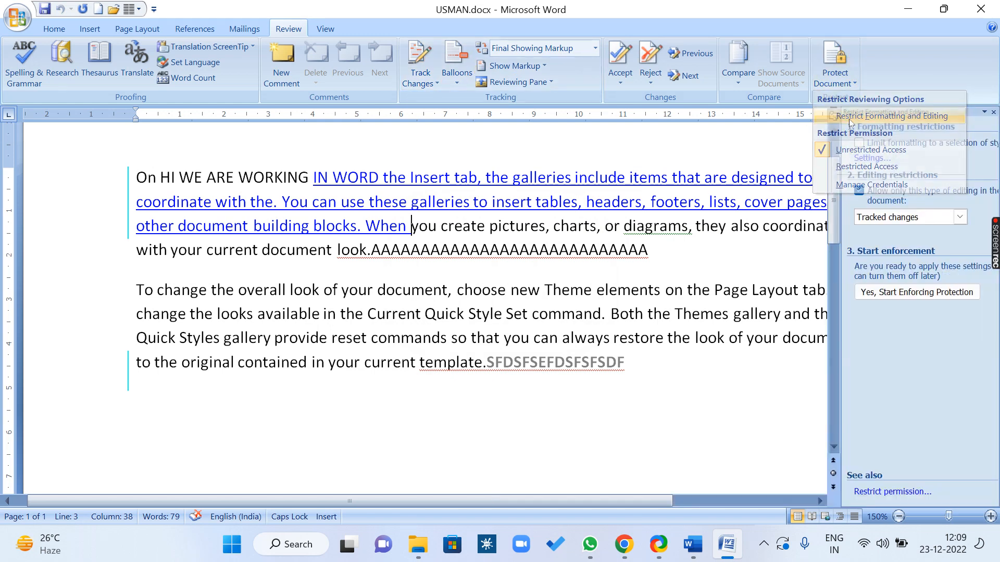
pyautogui.click(960, 218)
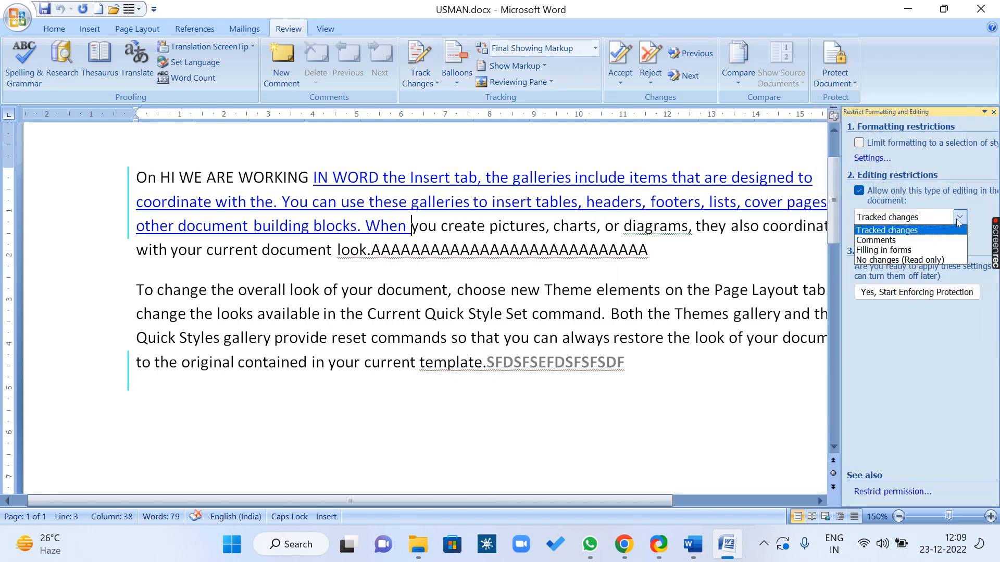
pyautogui.click(859, 191)
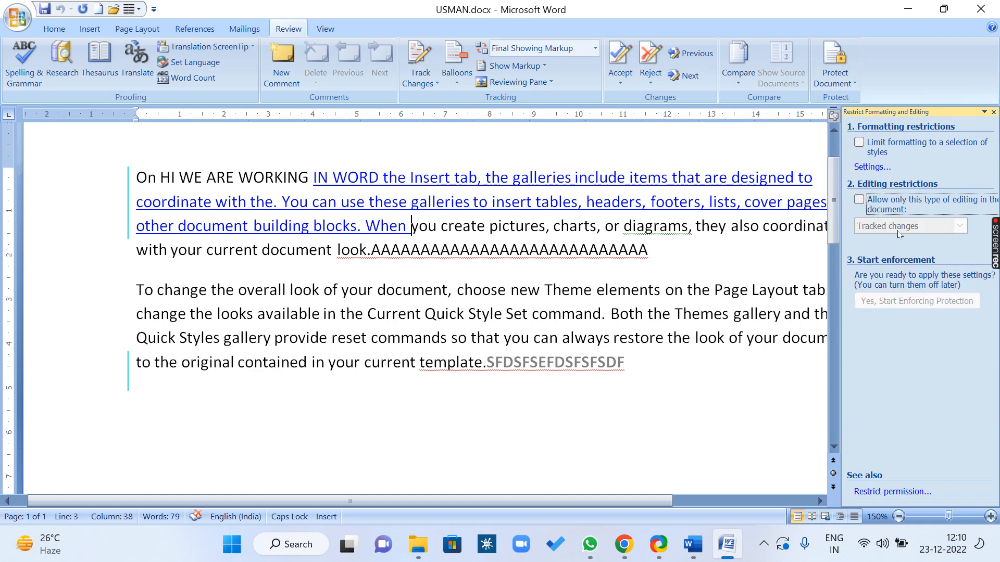
pyautogui.click(859, 200)
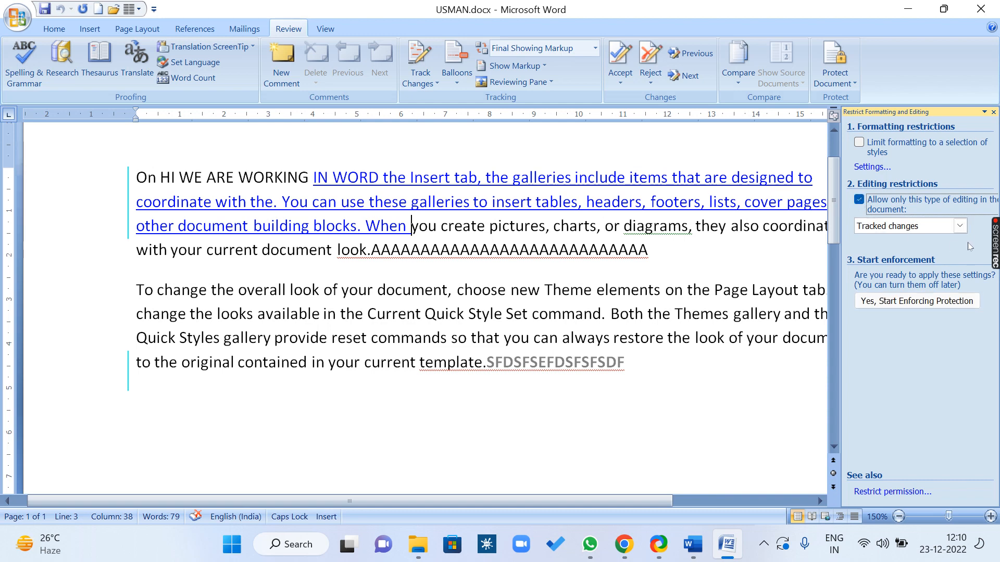
pyautogui.click(960, 226)
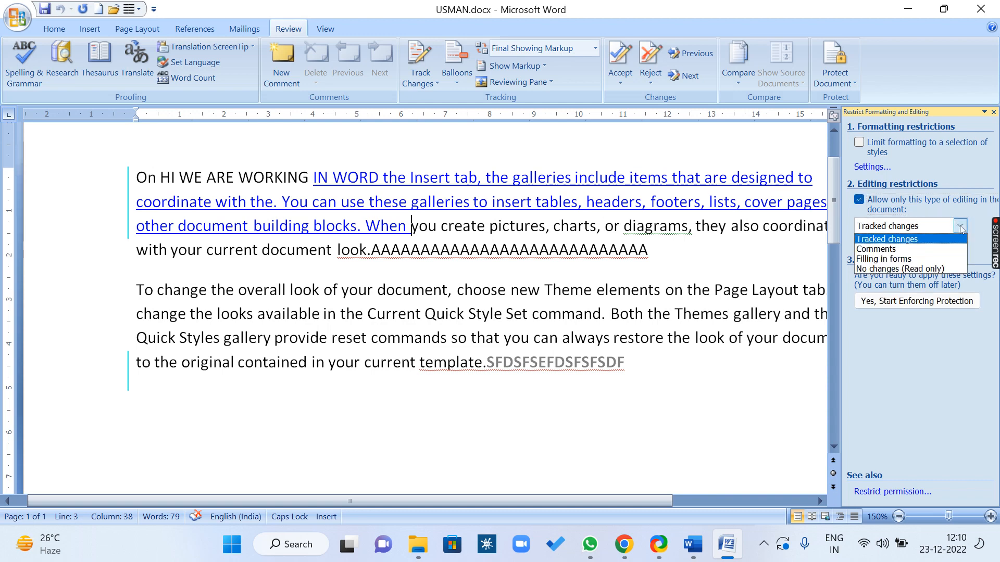
pyautogui.click(919, 240)
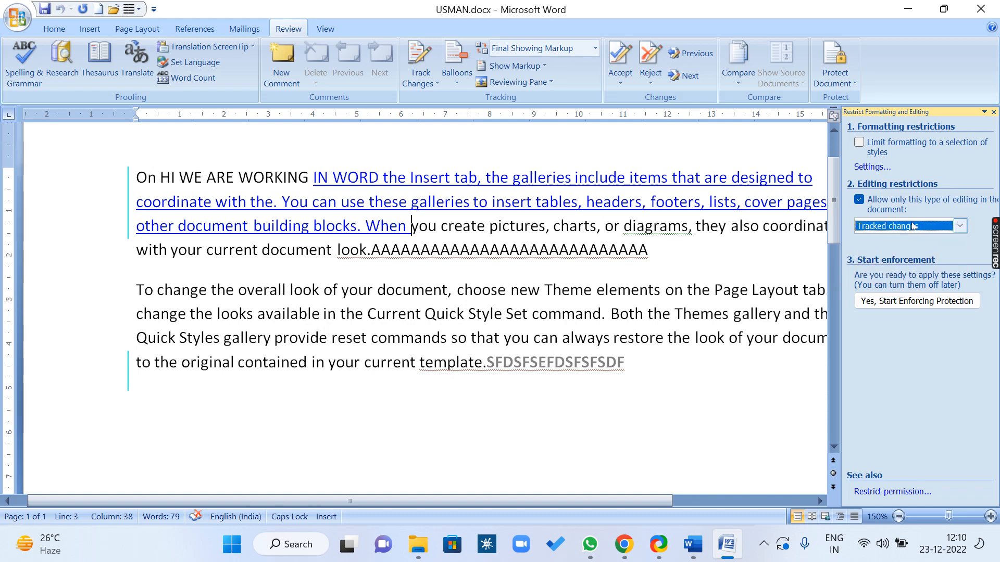
# Start enforcing protection with a password and close the restrictions pane
pyautogui.click(918, 304)
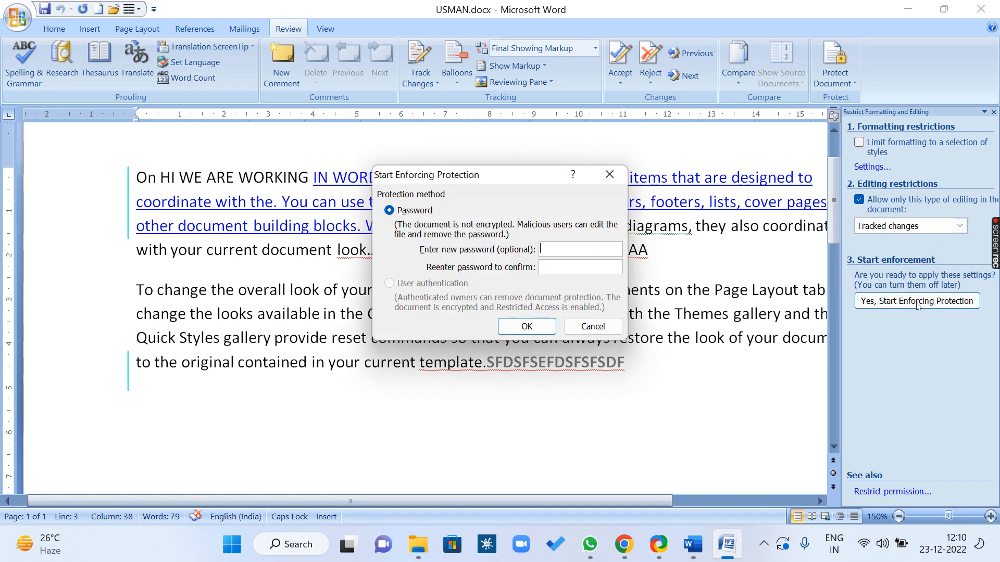
pyautogui.write('123')
pyautogui.press('Return')
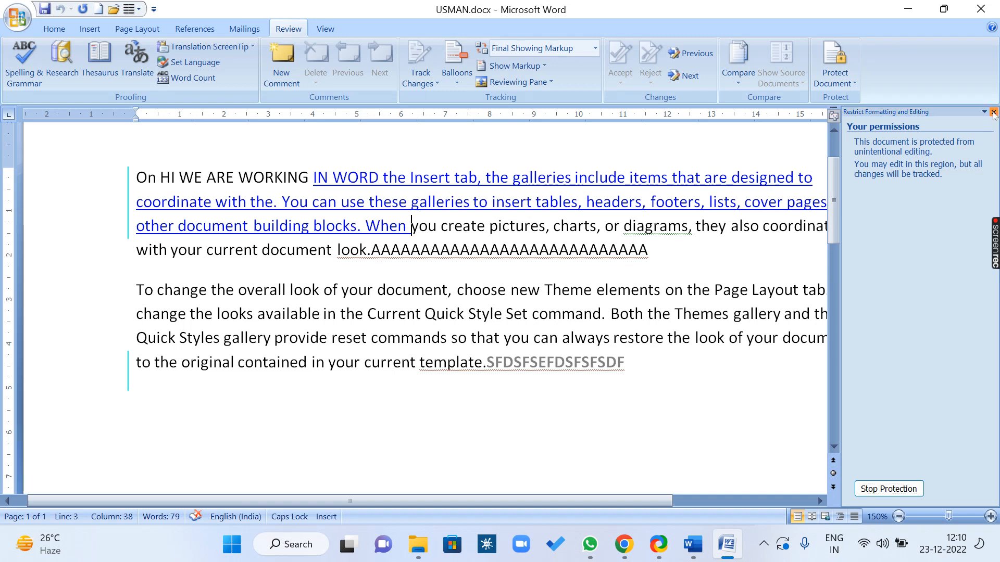
pyautogui.click(993, 112)
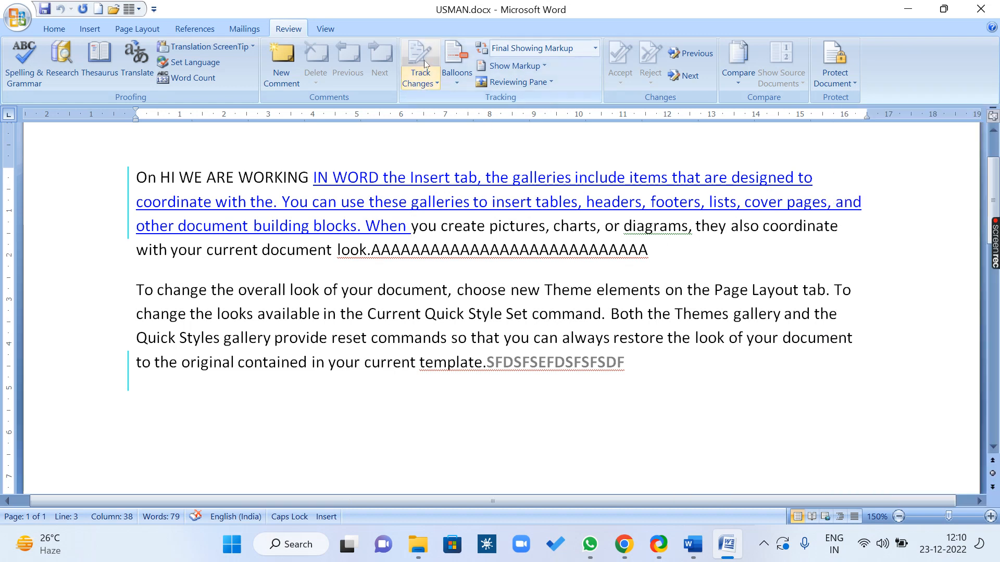